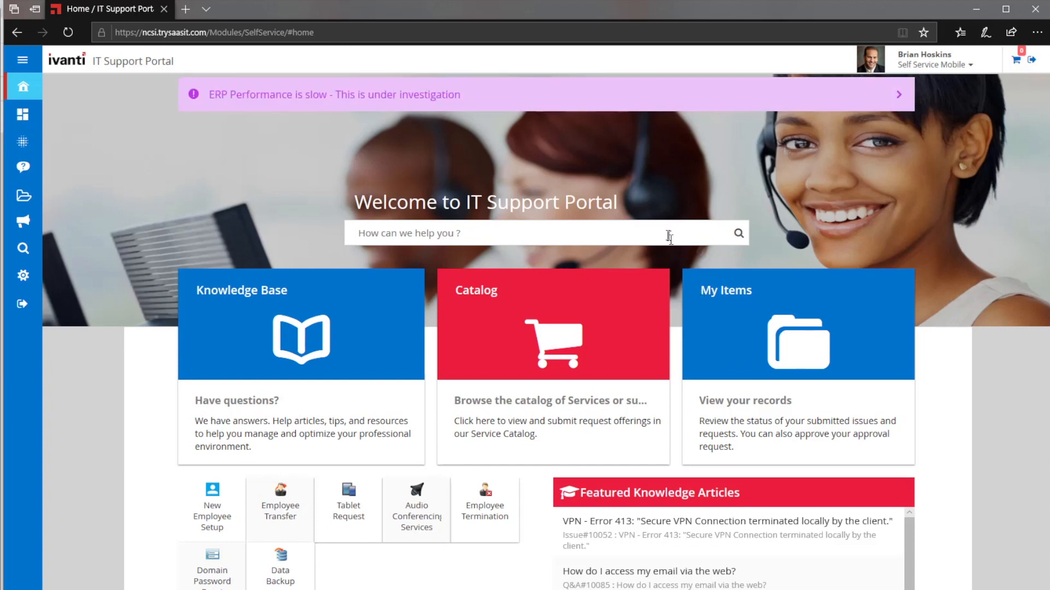
- Show the Issue records in My Items, open "Help, It failed this morning" and examine its description
{"action": "left_click", "coordinate": [709, 335]}
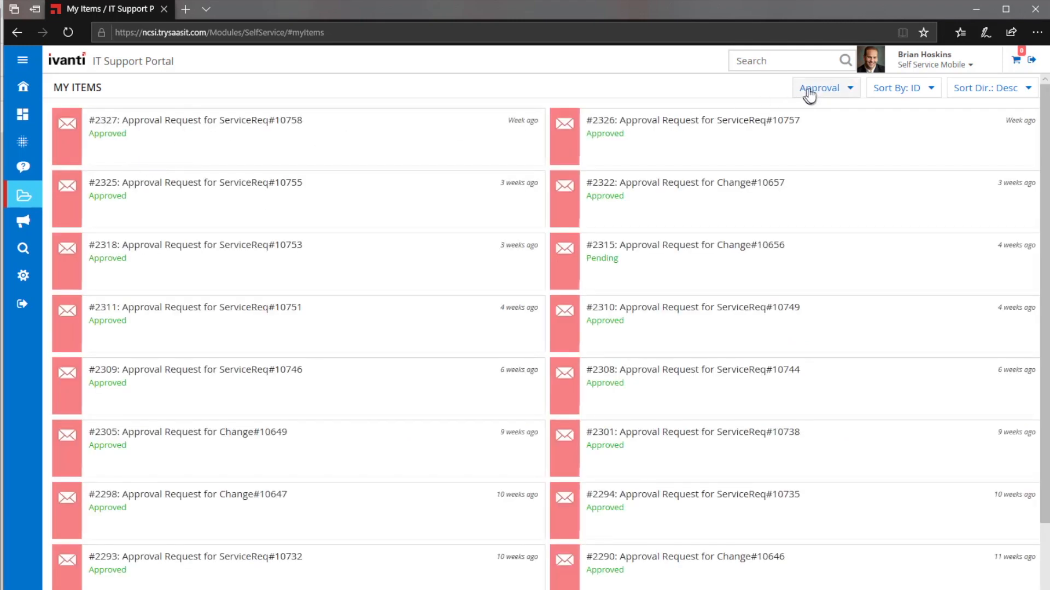
{"action": "left_click", "coordinate": [809, 95]}
{"action": "left_click", "coordinate": [835, 153]}
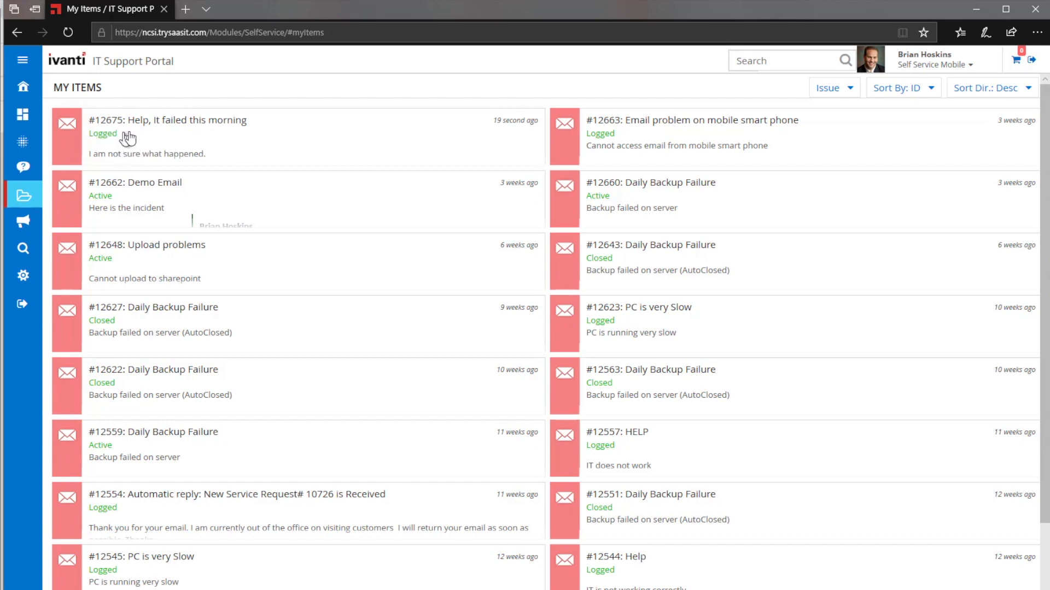
{"action": "left_click", "coordinate": [158, 141]}
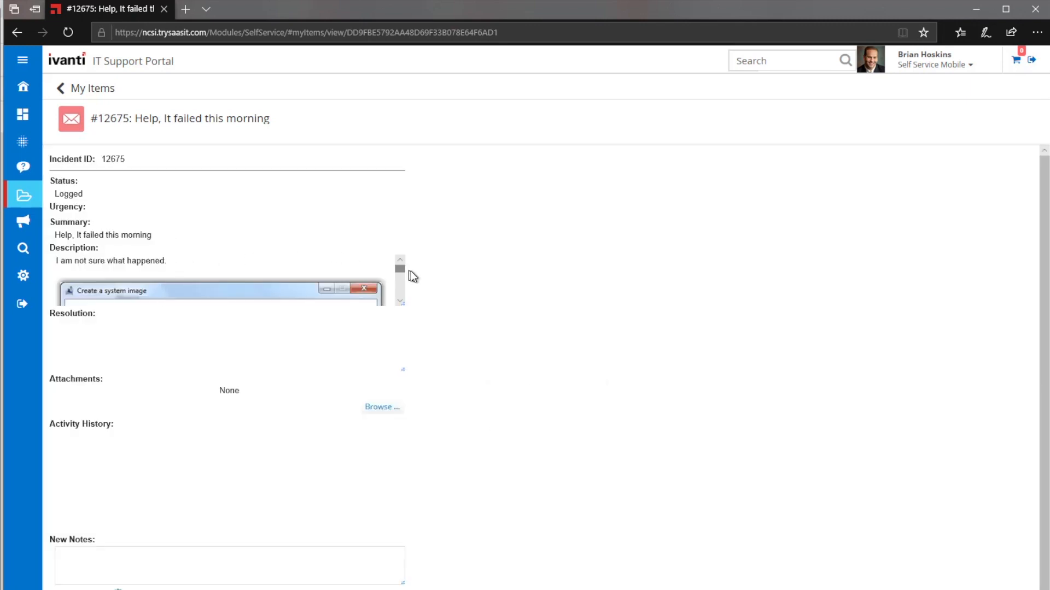
{"action": "scroll", "coordinate": [405, 270], "scroll_direction": "down", "scroll_amount": 5}
{"action": "scroll", "coordinate": [282, 282], "scroll_direction": "down", "scroll_amount": 10}
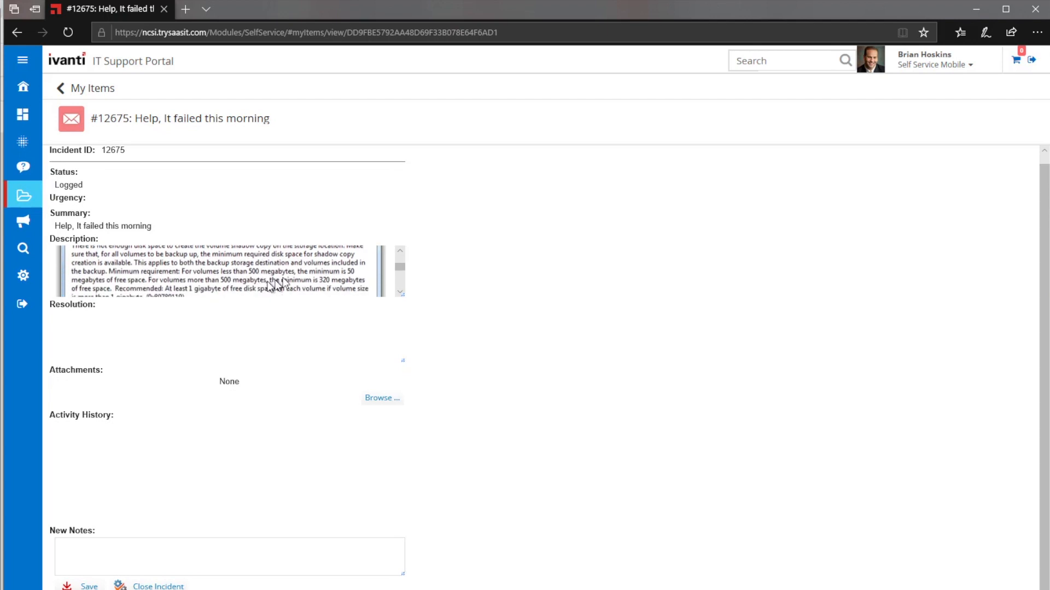
{"action": "scroll", "coordinate": [255, 270], "scroll_direction": "down", "scroll_amount": 3}
{"action": "scroll", "coordinate": [267, 272], "scroll_direction": "up", "scroll_amount": 8}
{"action": "scroll", "coordinate": [270, 271], "scroll_direction": "up", "scroll_amount": 10}
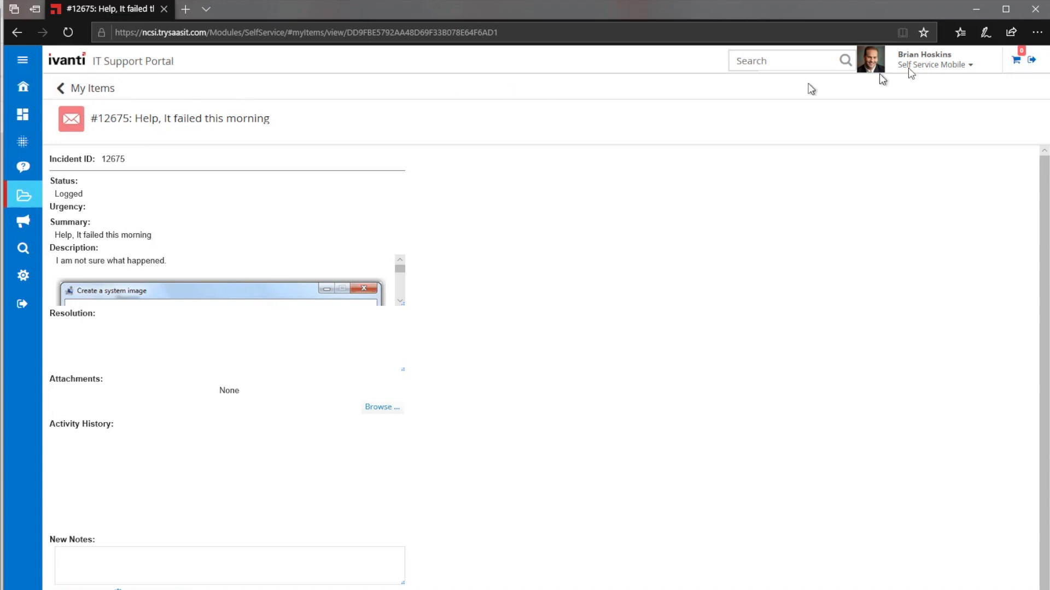
- Switch to the Ivanti analyst console, list all incidents and filter them to Logged status
{"action": "left_click", "coordinate": [976, 10]}
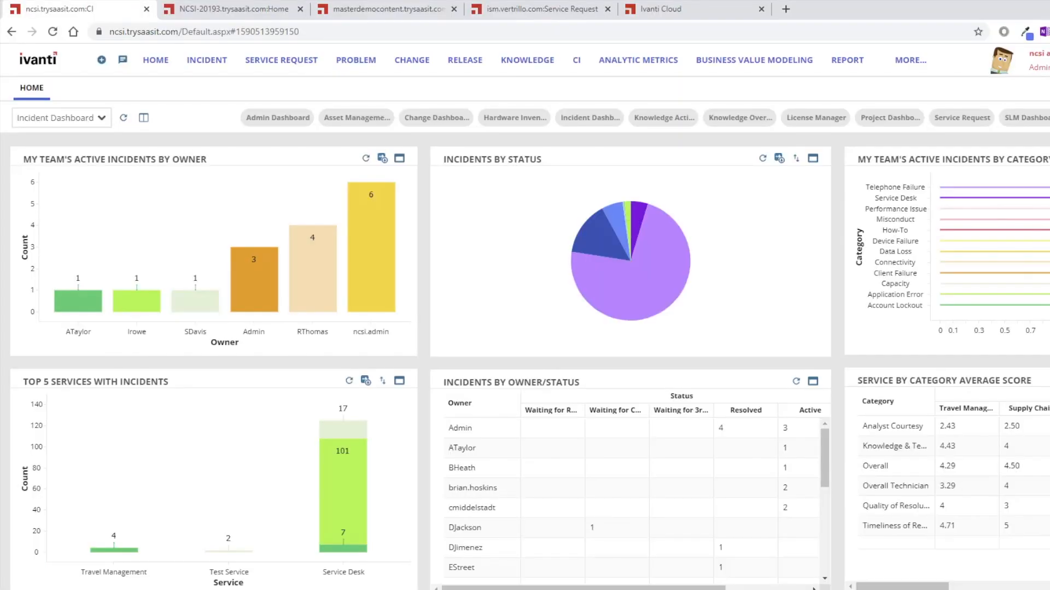
{"action": "left_click", "coordinate": [214, 64]}
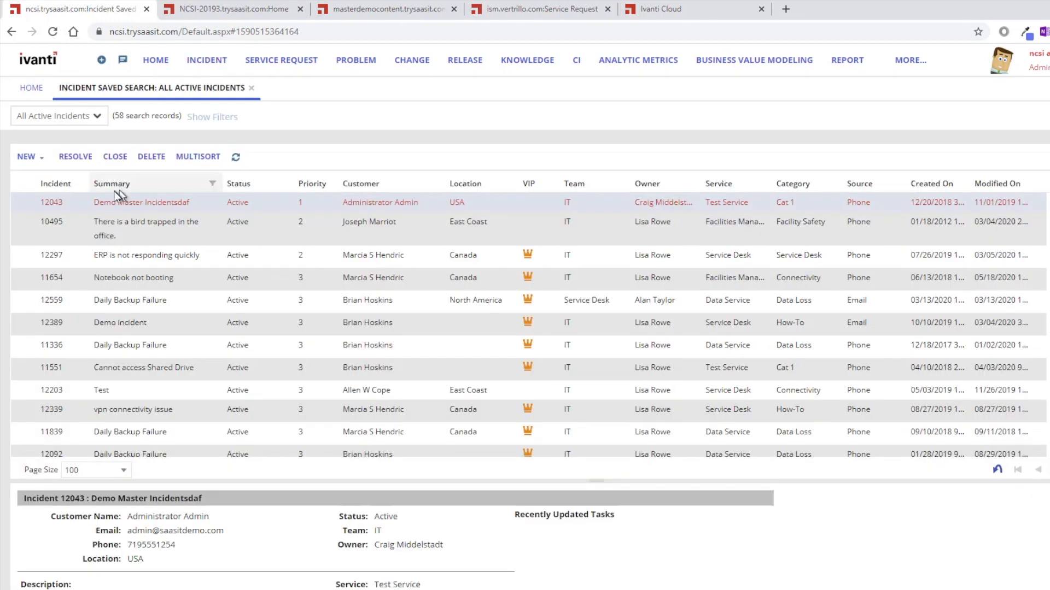
{"action": "left_click", "coordinate": [96, 118]}
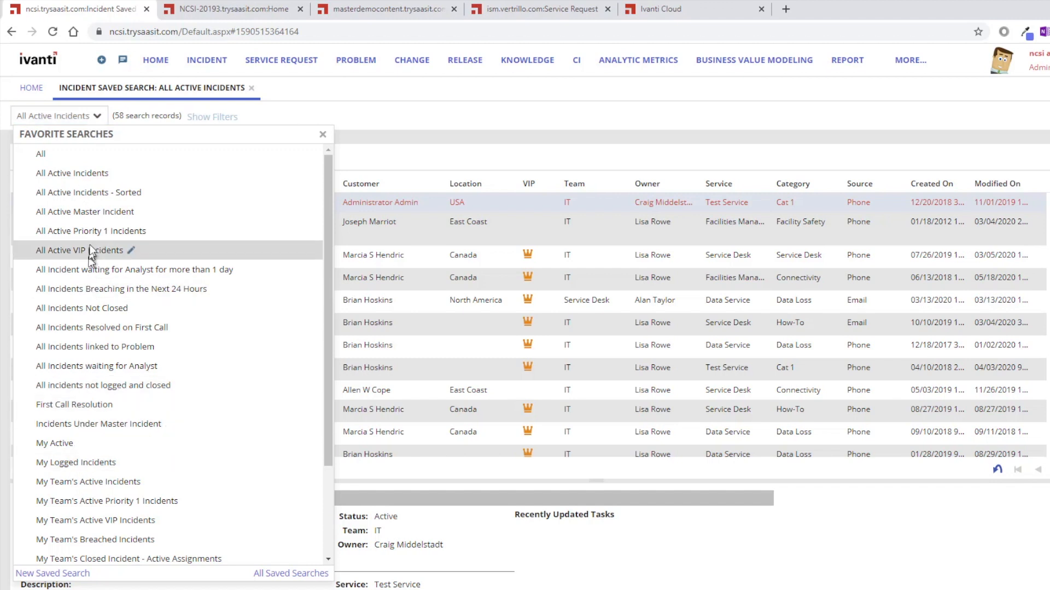
{"action": "left_click", "coordinate": [42, 155]}
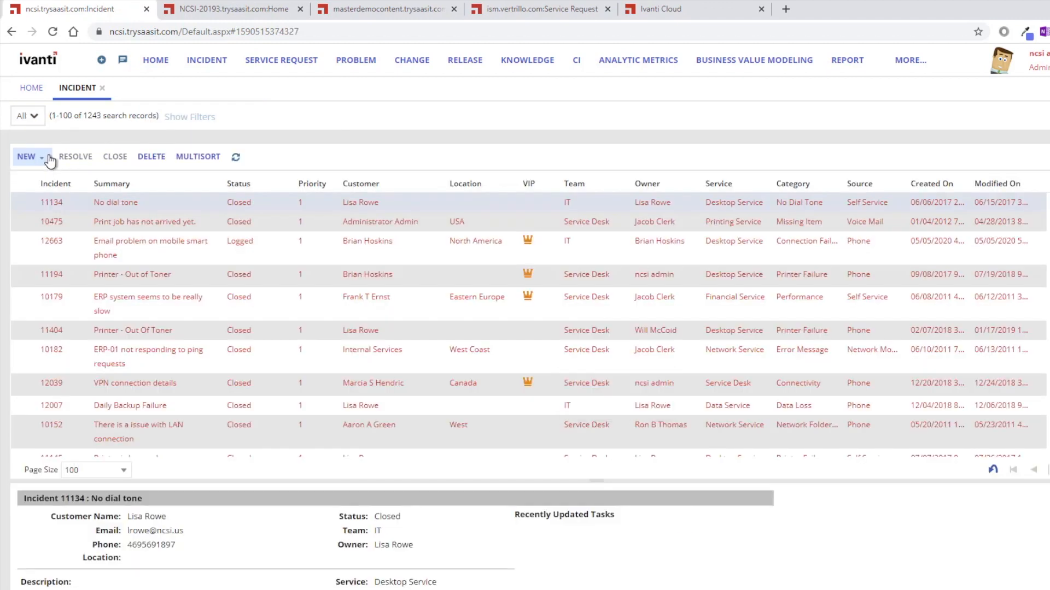
{"action": "left_click", "coordinate": [178, 117]}
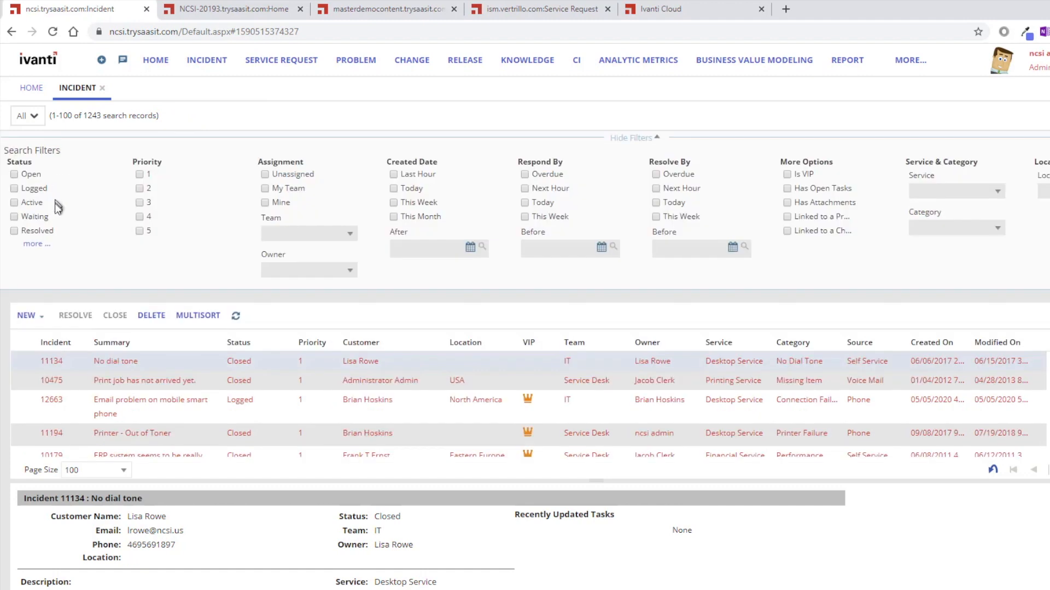
{"action": "left_click", "coordinate": [15, 189]}
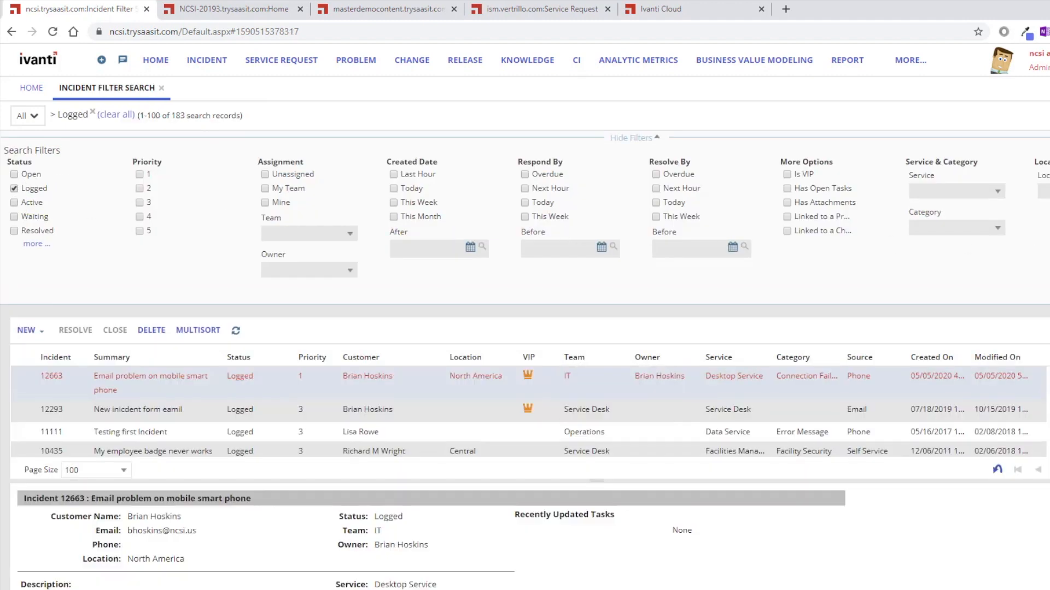
{"action": "left_click", "coordinate": [632, 138]}
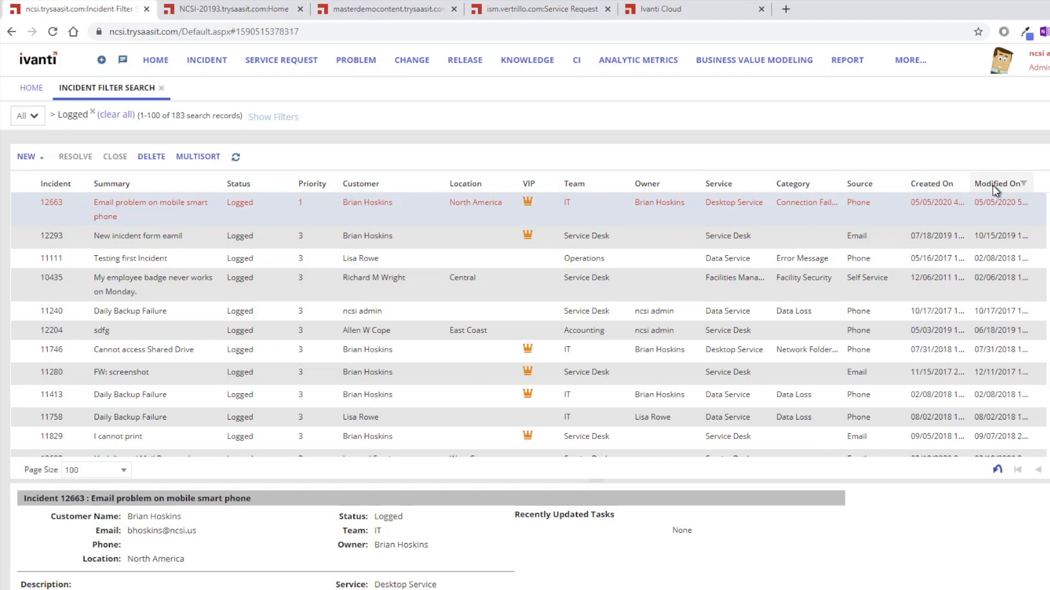
- Sort the logged incidents by Created On, open "Help, It failed this morning" and check its description in the expanded editor
{"action": "left_click", "coordinate": [927, 185]}
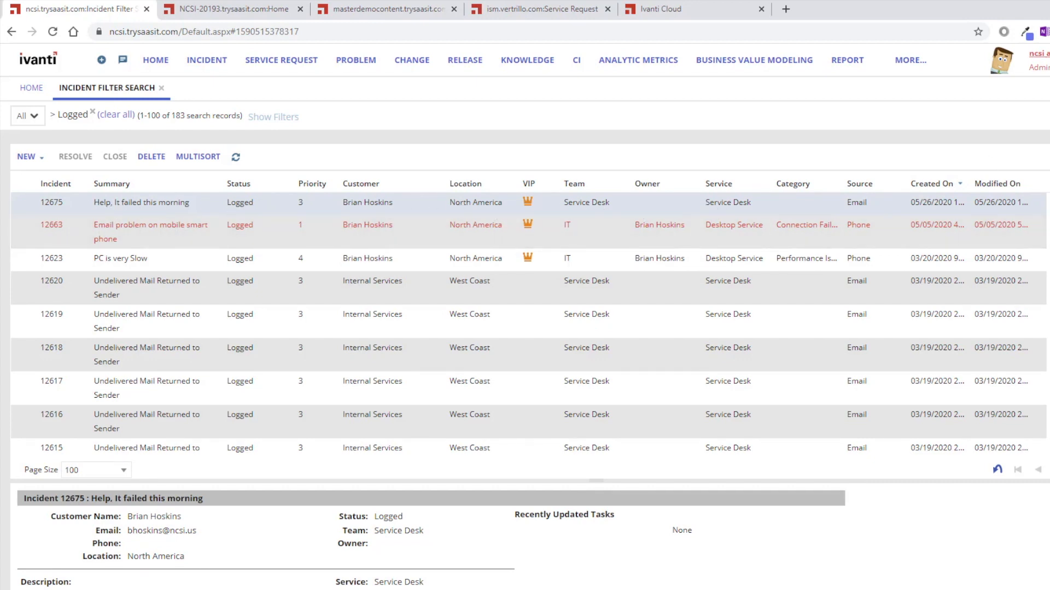
{"action": "double_click", "coordinate": [138, 202]}
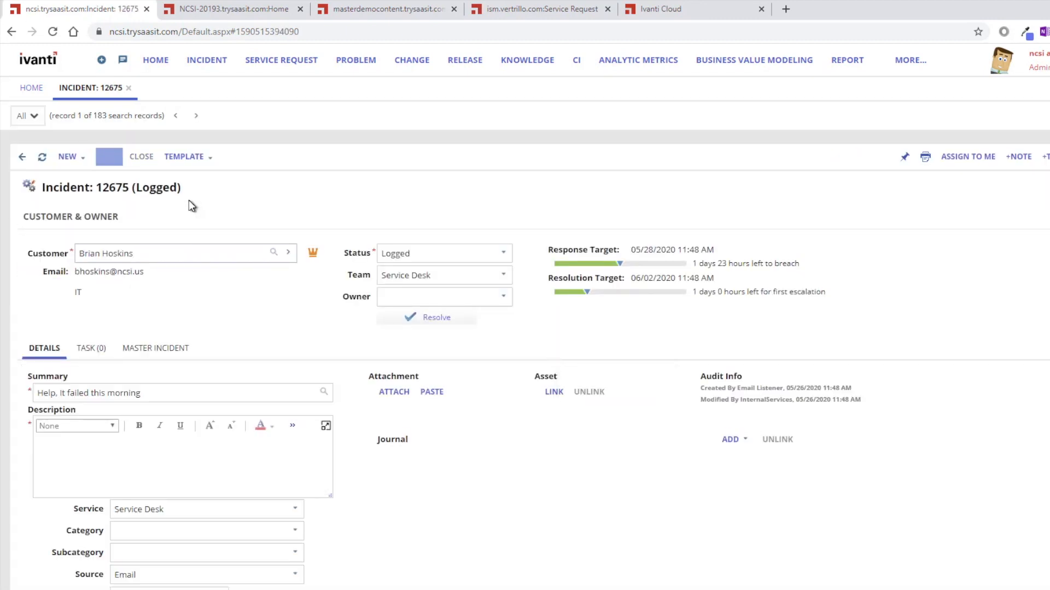
{"action": "left_click", "coordinate": [326, 427]}
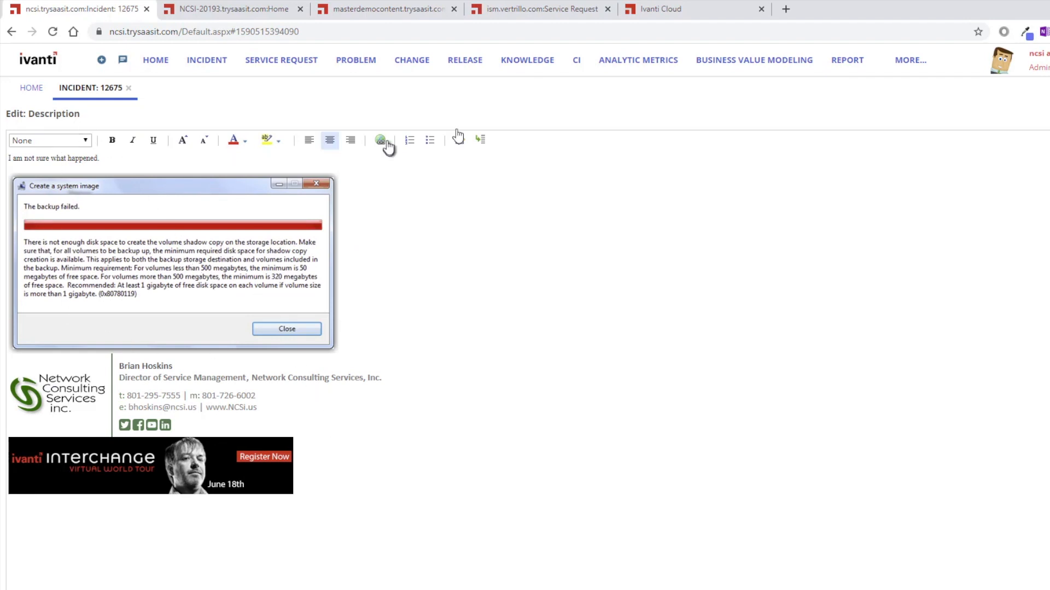
{"action": "left_click", "coordinate": [1047, 140]}
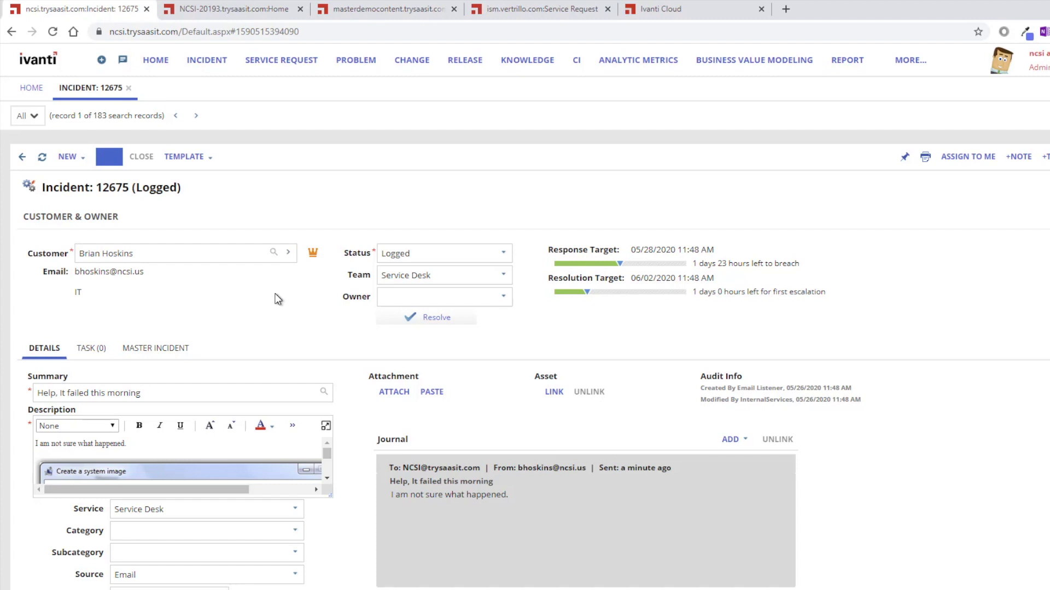
- Assign the incident to the signed-in analyst, set its category to Service Desk and save it
{"action": "left_click", "coordinate": [973, 173]}
{"action": "left_click", "coordinate": [298, 530]}
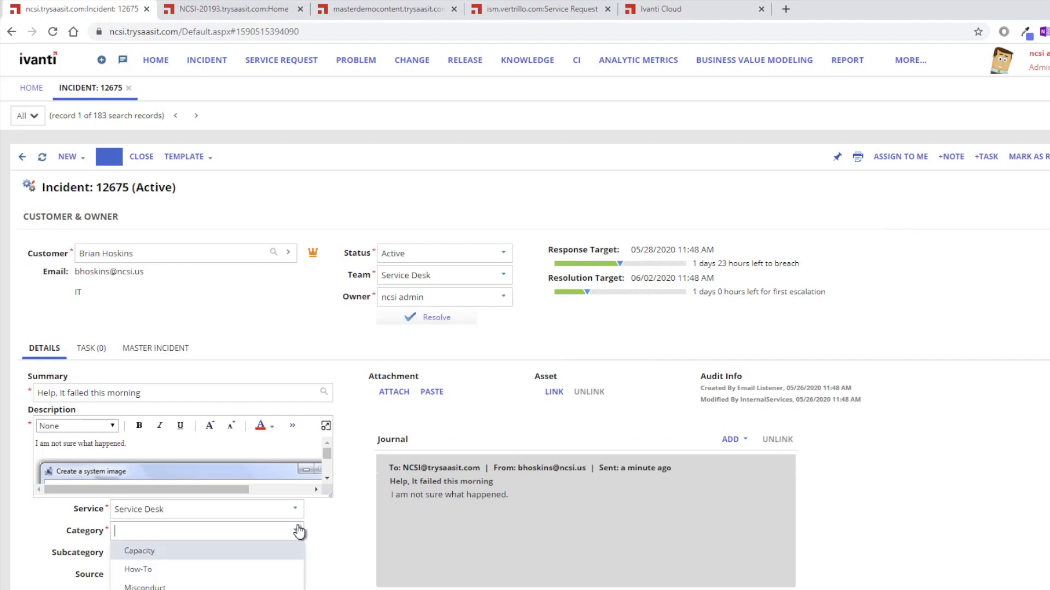
{"action": "left_click", "coordinate": [174, 589]}
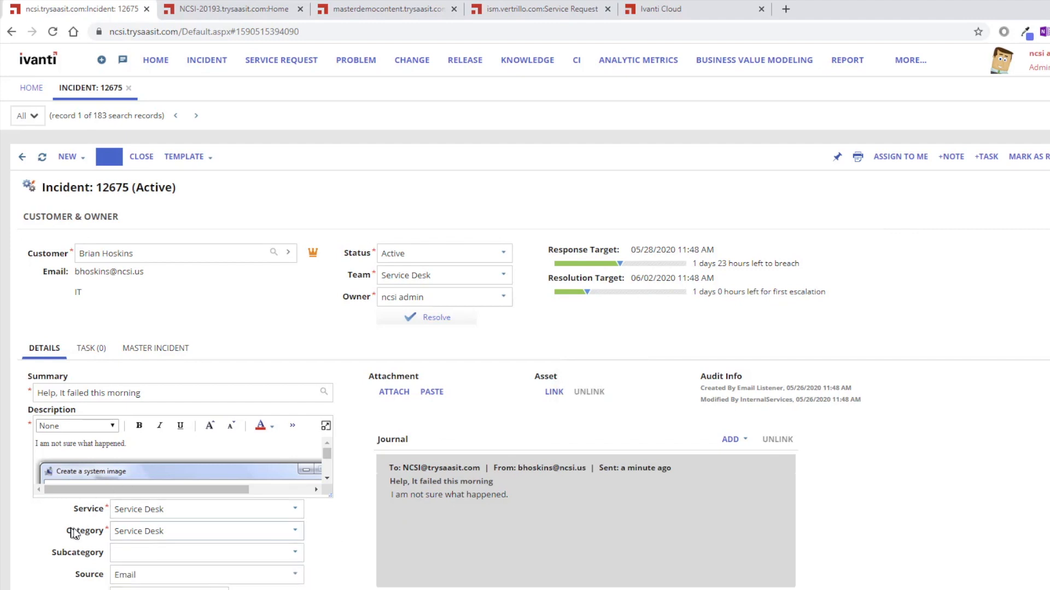
{"action": "left_click", "coordinate": [135, 533]}
{"action": "left_click", "coordinate": [109, 157]}
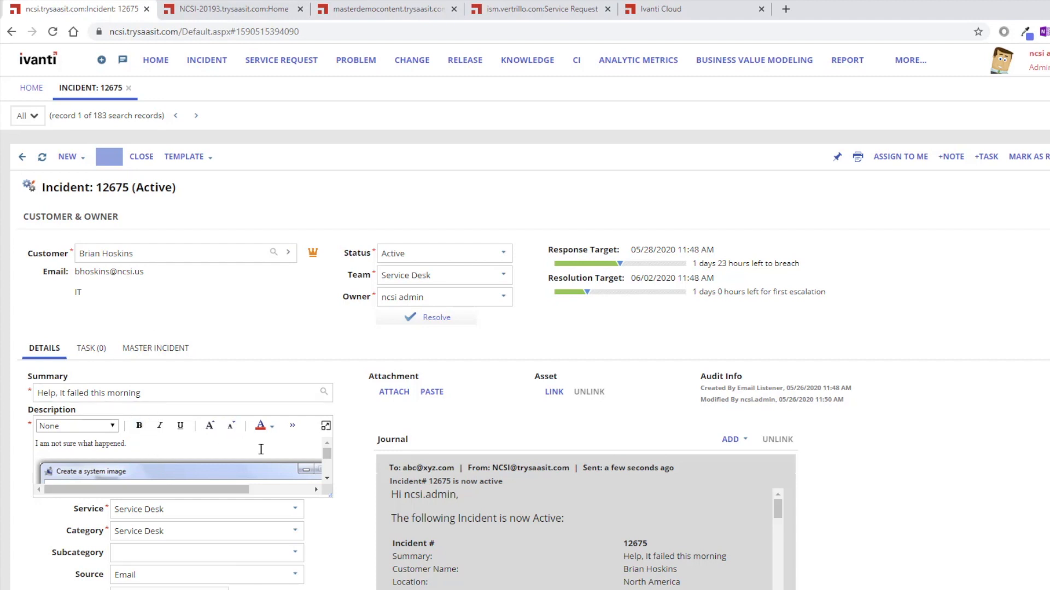
- Read through the backup error screenshot embedded in the incident's description
{"action": "scroll", "coordinate": [278, 461], "scroll_direction": "down", "scroll_amount": 3}
{"action": "scroll", "coordinate": [279, 463], "scroll_direction": "up", "scroll_amount": 3}
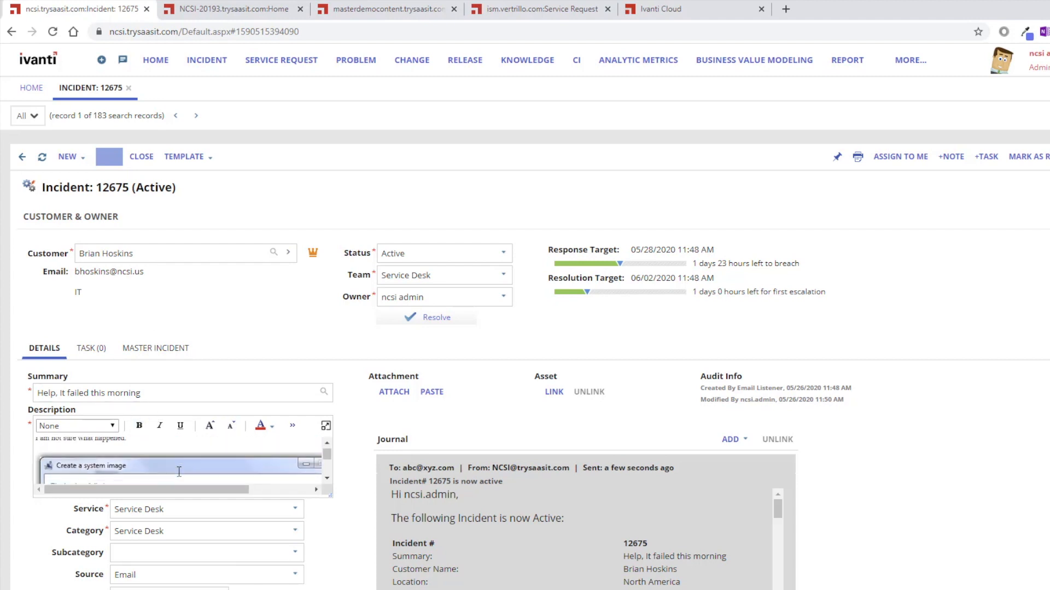
{"action": "scroll", "coordinate": [117, 478], "scroll_direction": "down", "scroll_amount": 3}
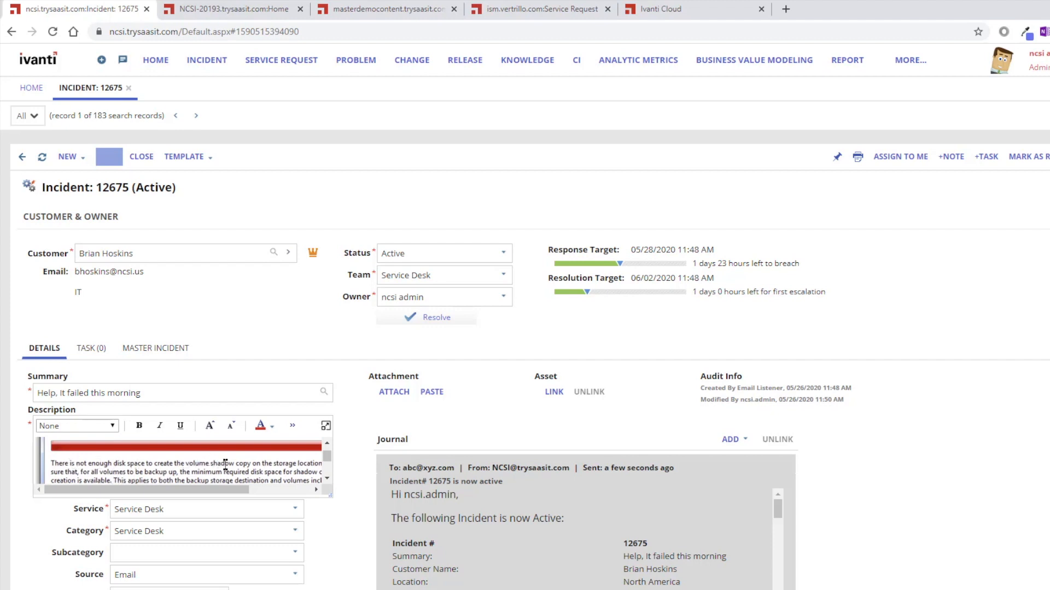
{"action": "scroll", "coordinate": [180, 466], "scroll_direction": "down", "scroll_amount": 3}
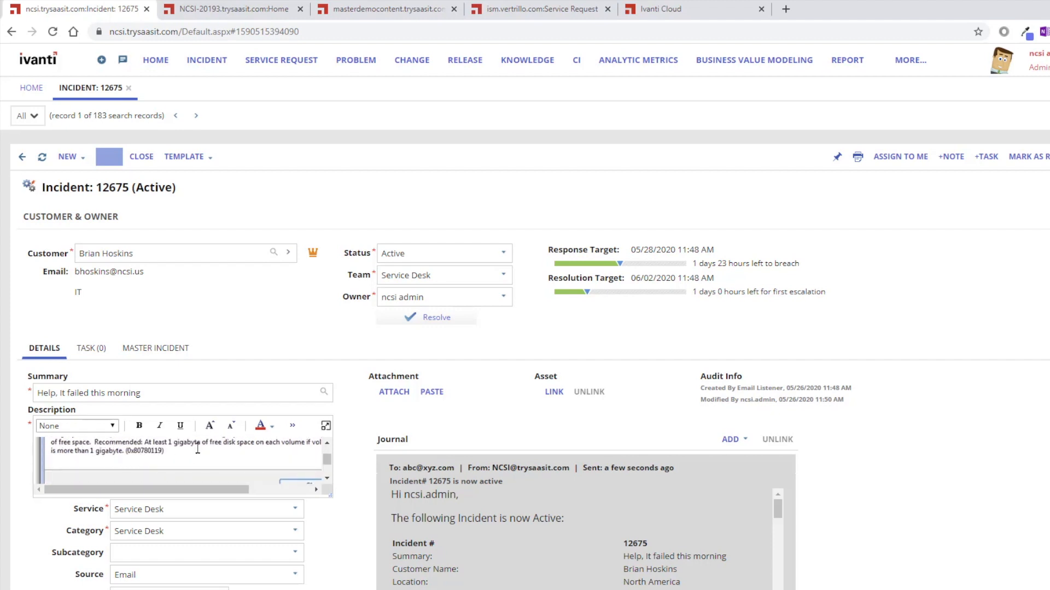
{"action": "scroll", "coordinate": [180, 450], "scroll_direction": "up", "scroll_amount": 4}
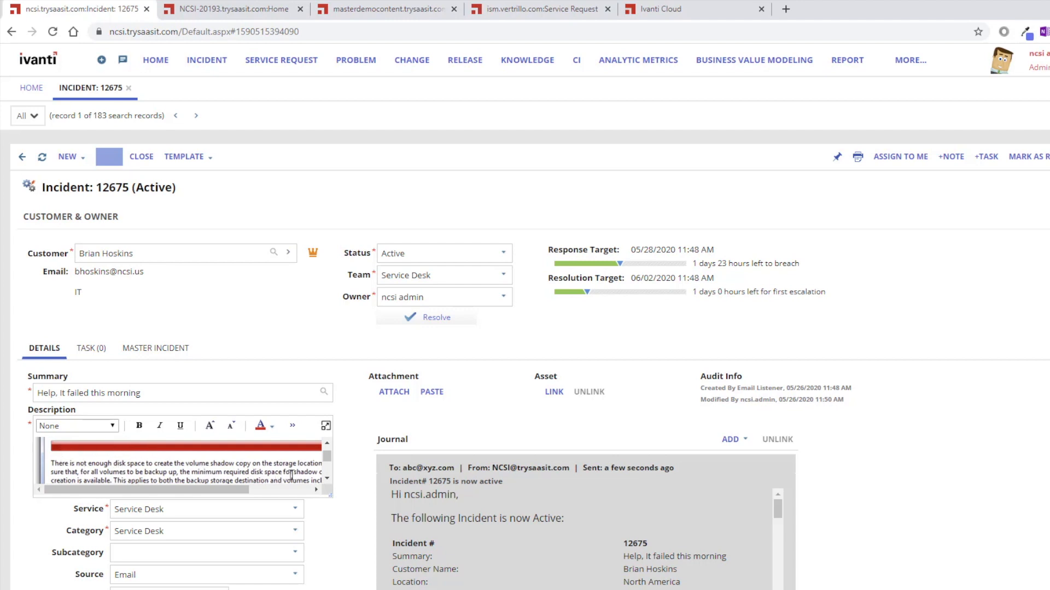
{"action": "scroll", "coordinate": [173, 468], "scroll_direction": "up", "scroll_amount": 2}
{"action": "scroll", "coordinate": [164, 465], "scroll_direction": "down", "scroll_amount": 5}
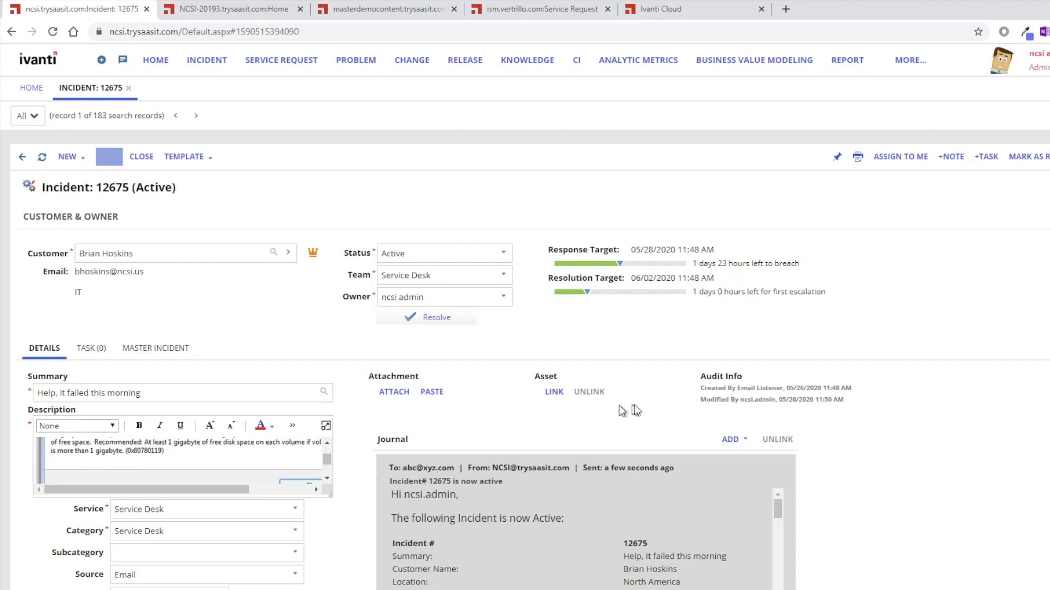
- Check the CC address book in a new journal email, then send the customer the message "Can you give me a little more detail please"
{"action": "left_click", "coordinate": [746, 443]}
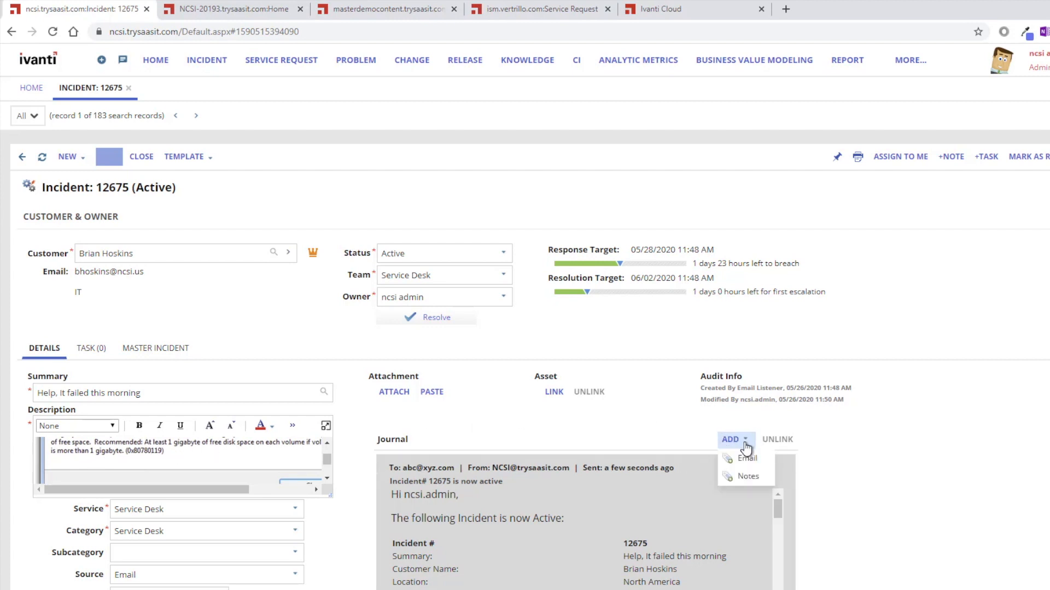
{"action": "left_click", "coordinate": [755, 464]}
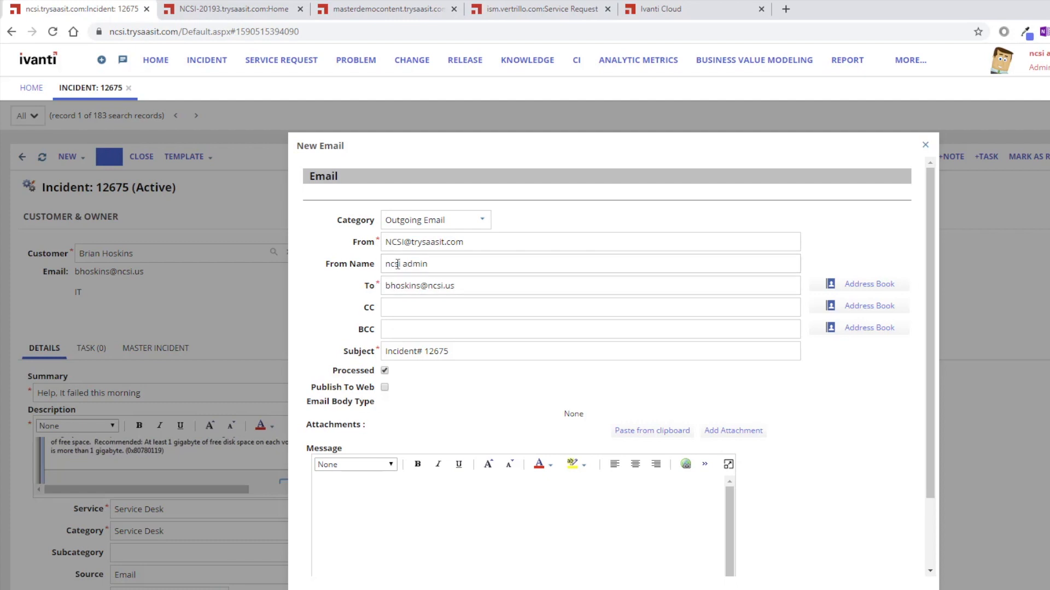
{"action": "left_click", "coordinate": [854, 307]}
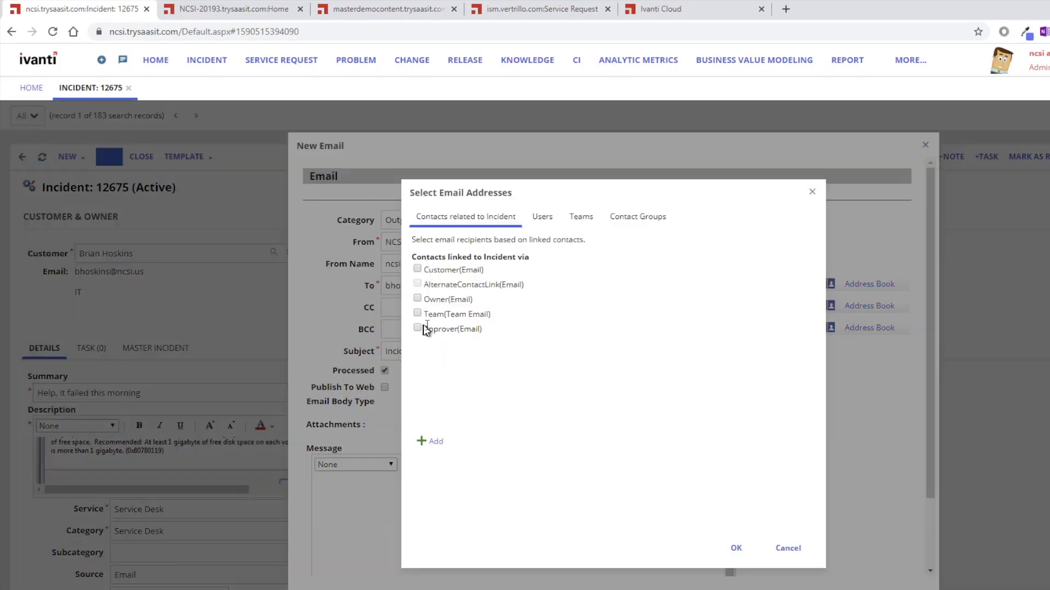
{"action": "left_click", "coordinate": [542, 222]}
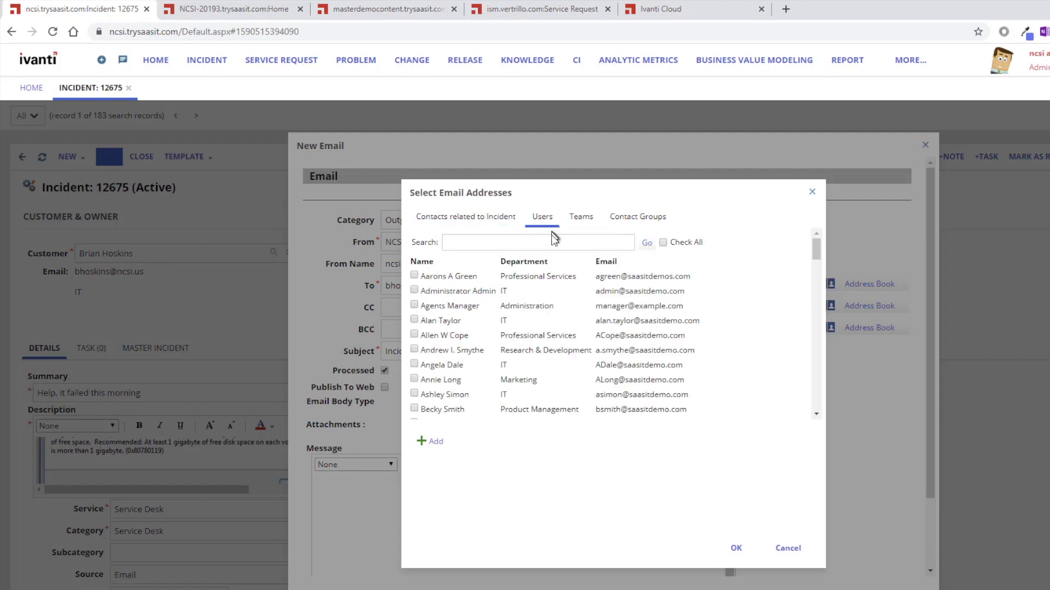
{"action": "left_click", "coordinate": [580, 218]}
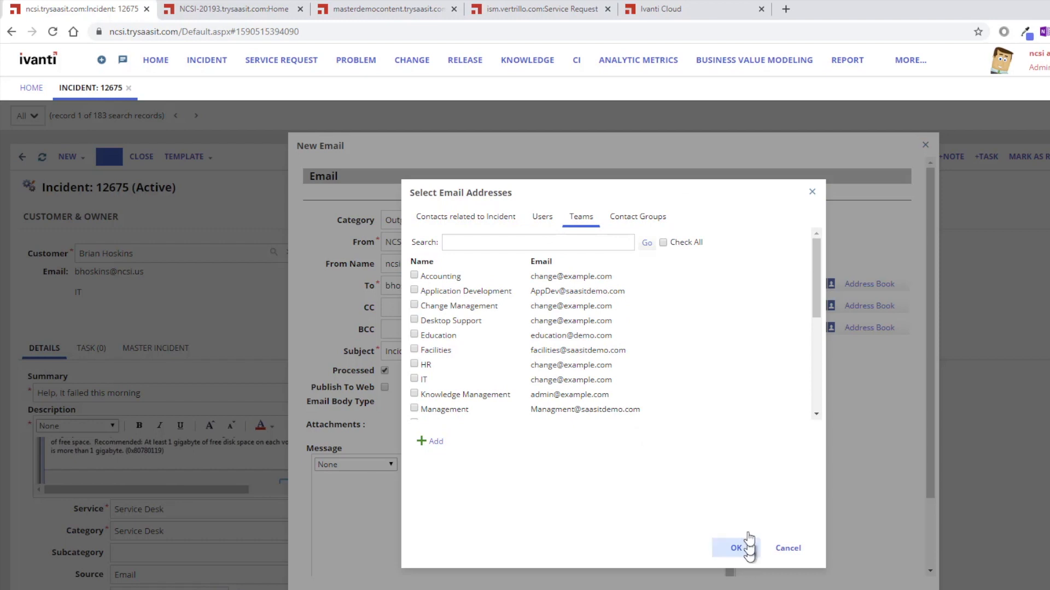
{"action": "left_click", "coordinate": [789, 549]}
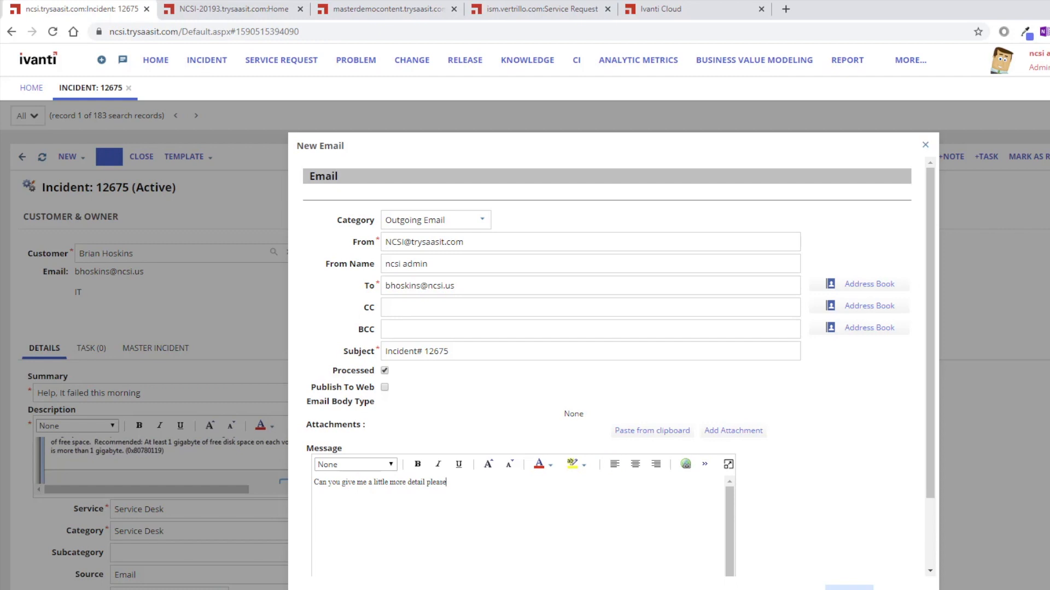
{"action": "left_click", "coordinate": [849, 587]}
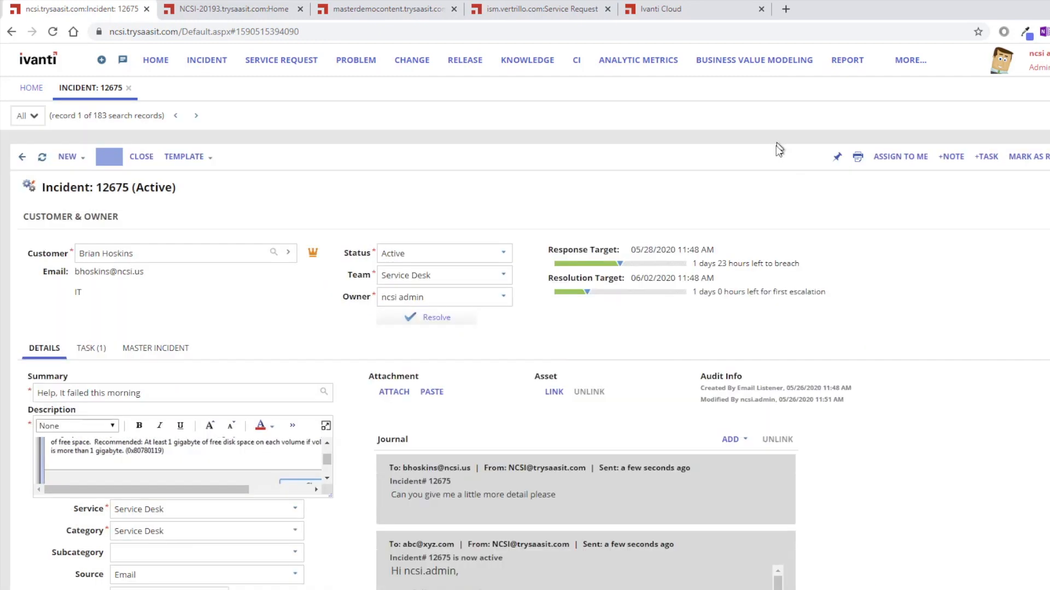
- Review the incident's journal entries, from the newly sent email back to the original notifications
{"action": "scroll", "coordinate": [568, 560], "scroll_direction": "down", "scroll_amount": 1}
{"action": "scroll", "coordinate": [569, 561], "scroll_direction": "up", "scroll_amount": 1}
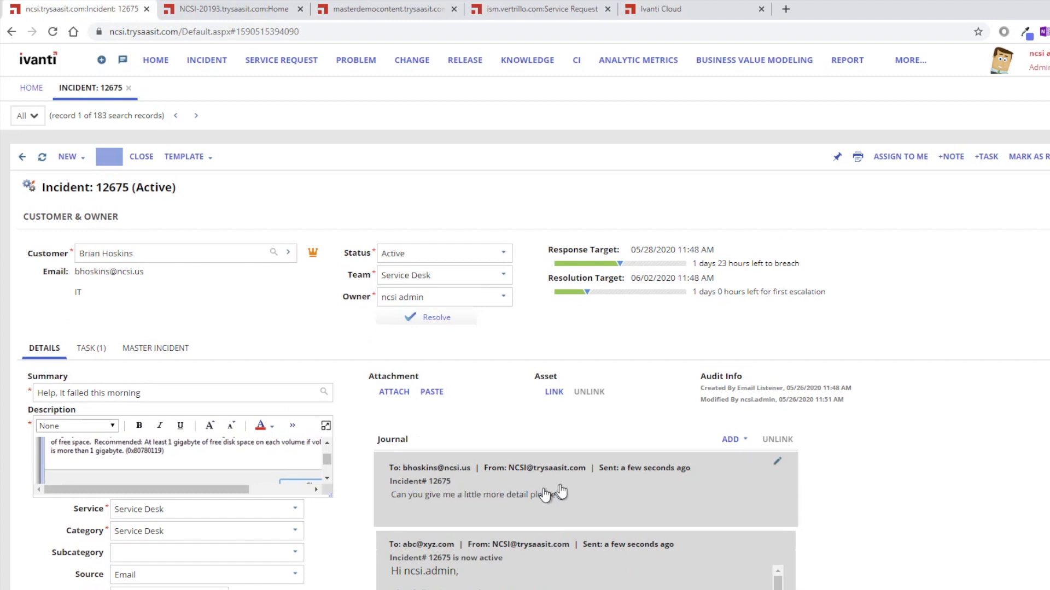
{"action": "scroll", "coordinate": [563, 546], "scroll_direction": "down", "scroll_amount": 5}
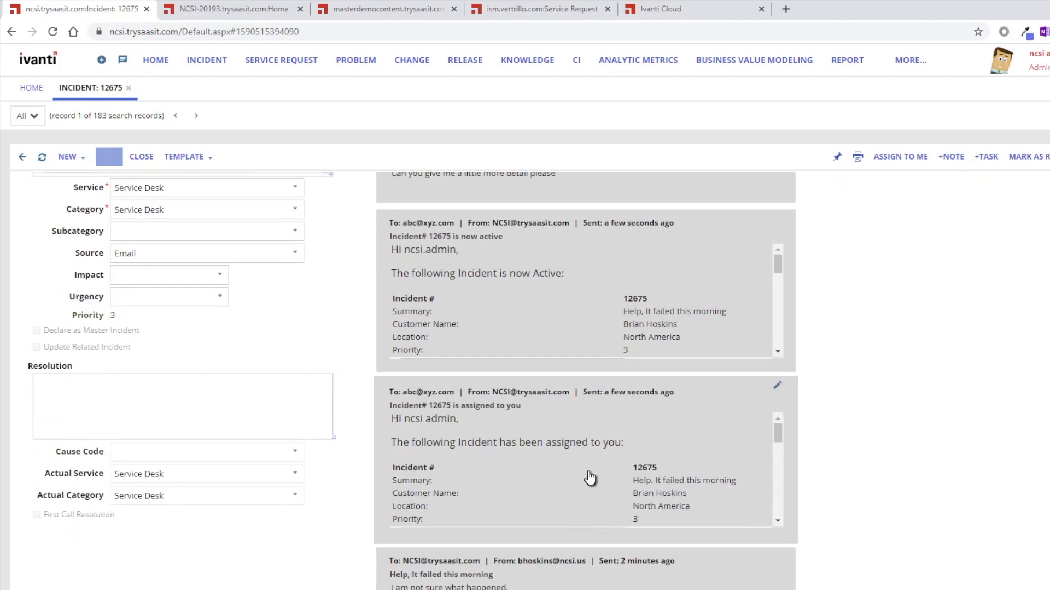
{"action": "scroll", "coordinate": [580, 481], "scroll_direction": "down", "scroll_amount": 2}
{"action": "scroll", "coordinate": [492, 481], "scroll_direction": "up", "scroll_amount": 2}
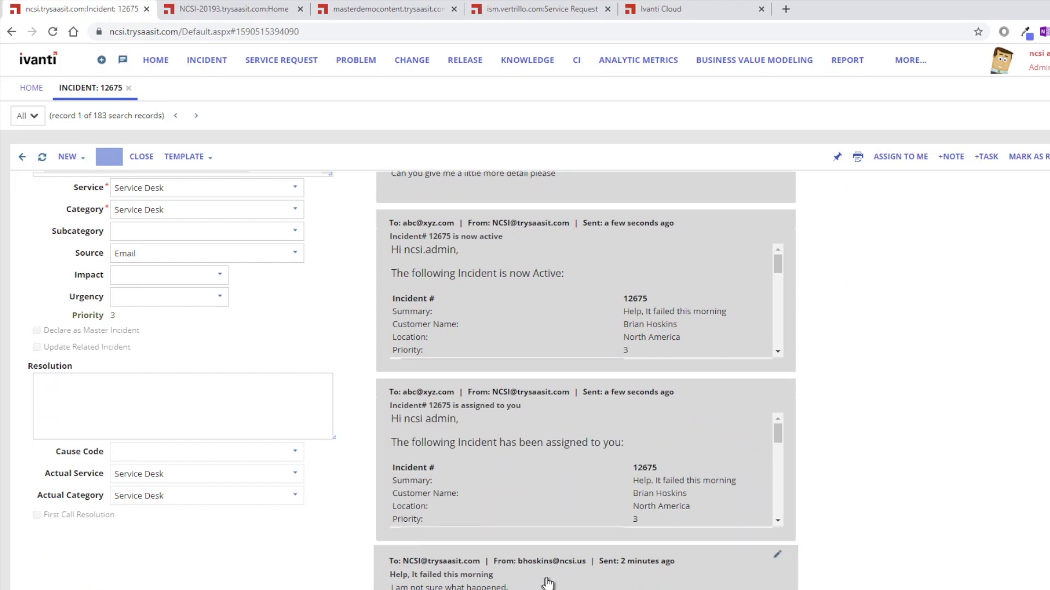
{"action": "scroll", "coordinate": [490, 517], "scroll_direction": "down", "scroll_amount": 2}
{"action": "scroll", "coordinate": [619, 507], "scroll_direction": "down", "scroll_amount": 5}
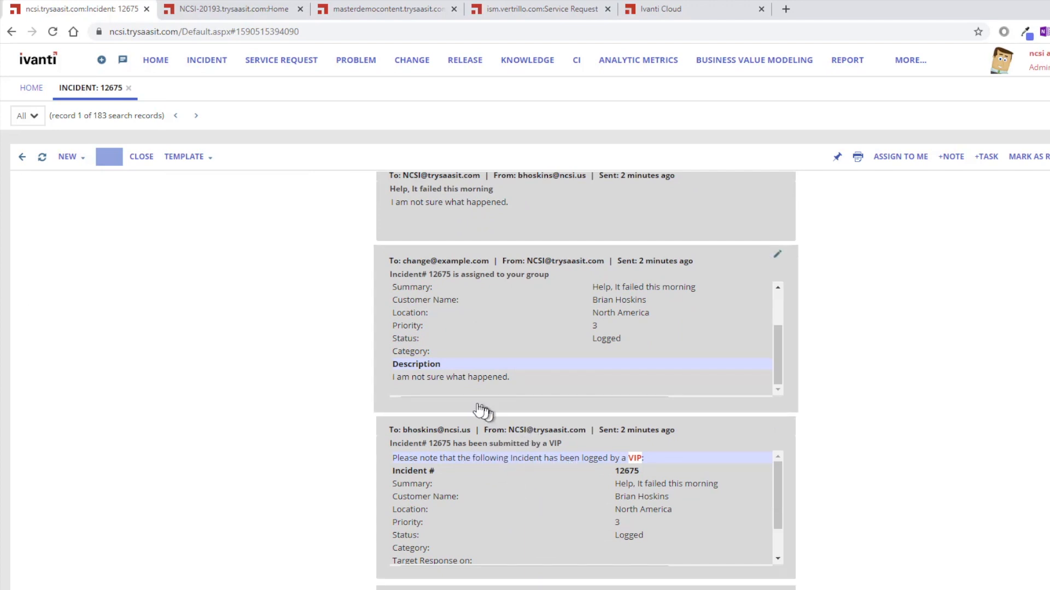
- In Outlook, reply to the analyst's incident email with "My backup failed and this was the message I got." and close the original message
{"action": "scroll", "coordinate": [566, 508], "scroll_direction": "up", "scroll_amount": 15}
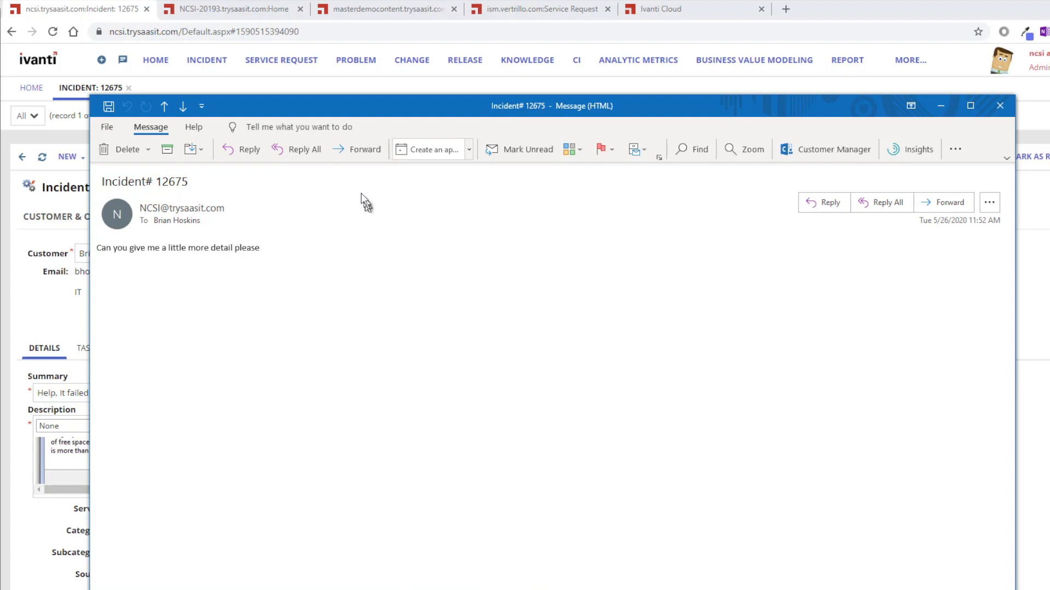
{"action": "left_click", "coordinate": [298, 152]}
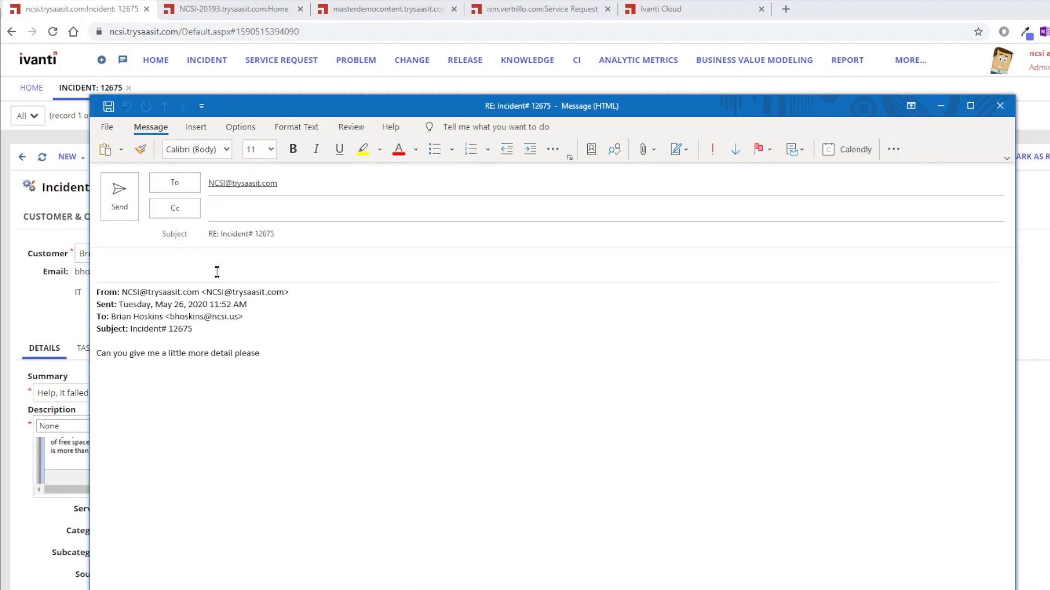
{"action": "type", "text": "My backup failed and this was the message i"}
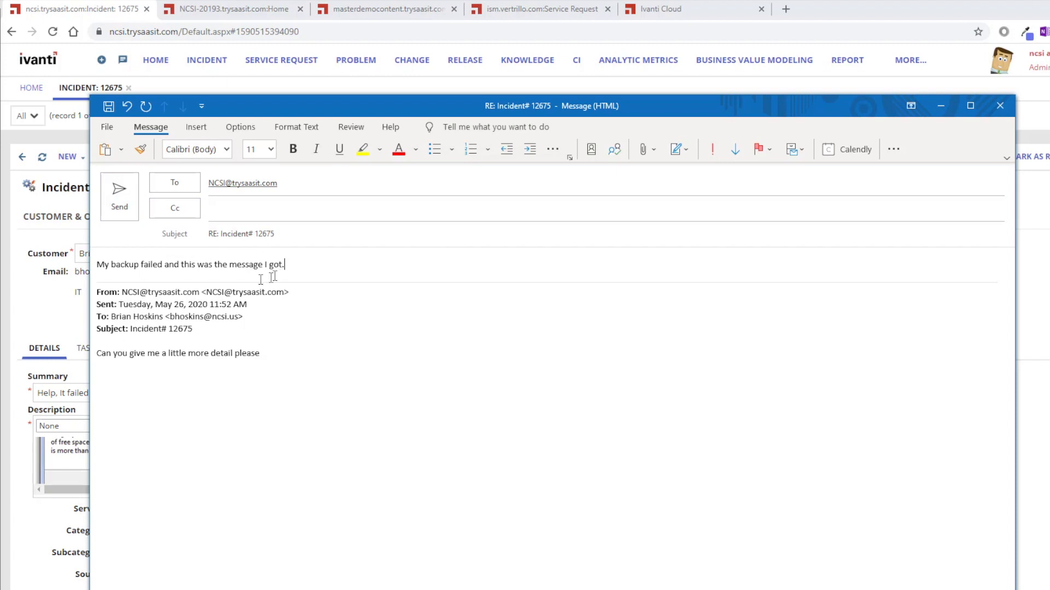
{"action": "left_click", "coordinate": [130, 209]}
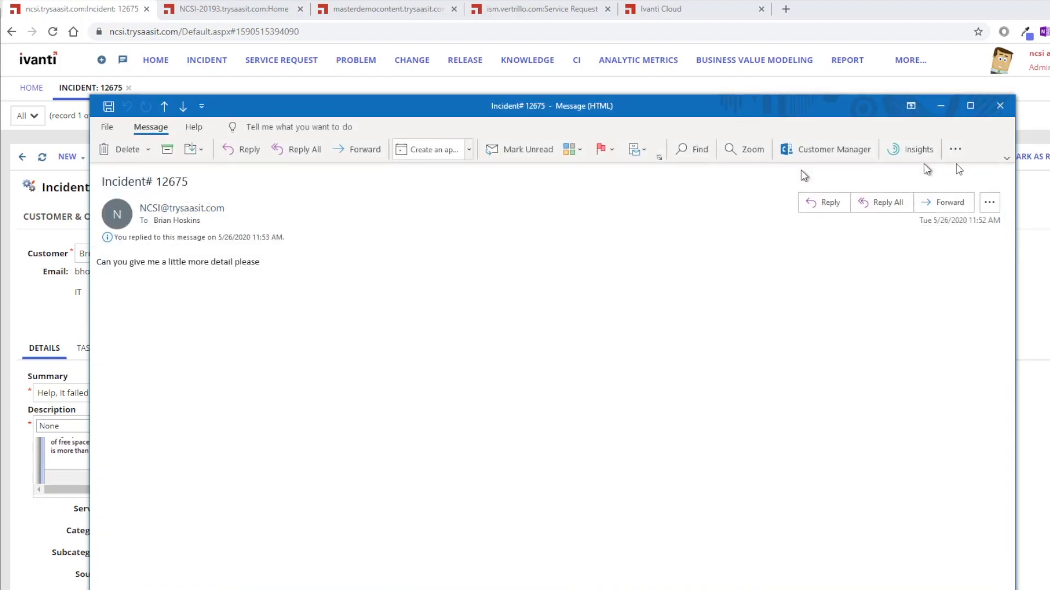
{"action": "left_click", "coordinate": [1004, 108]}
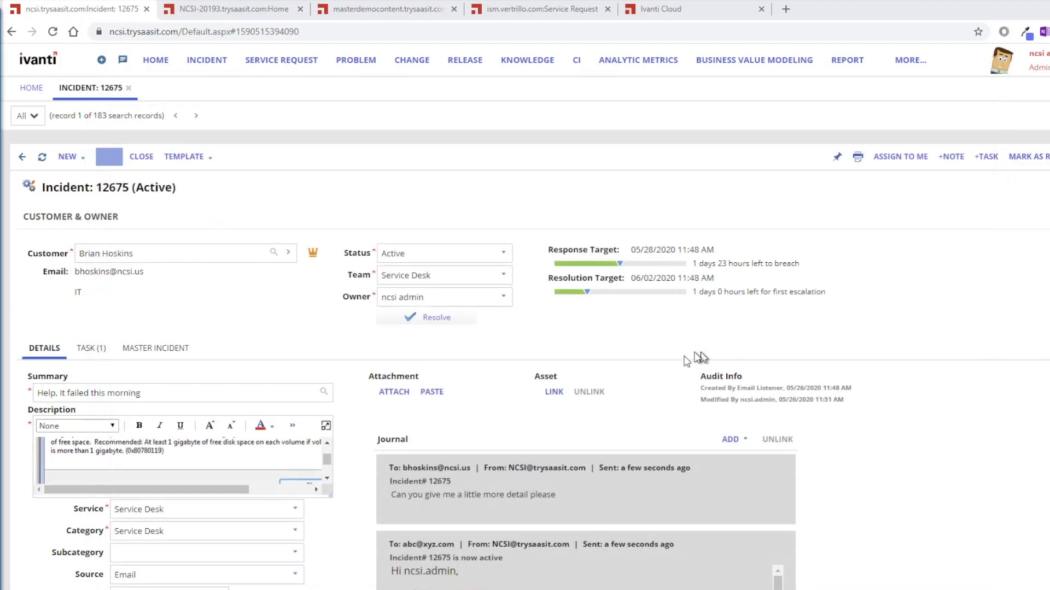
- Back in the Ivanti incident list, clear the Logged filter, apply the My Active saved search and open incident 12675
{"action": "left_click", "coordinate": [22, 156]}
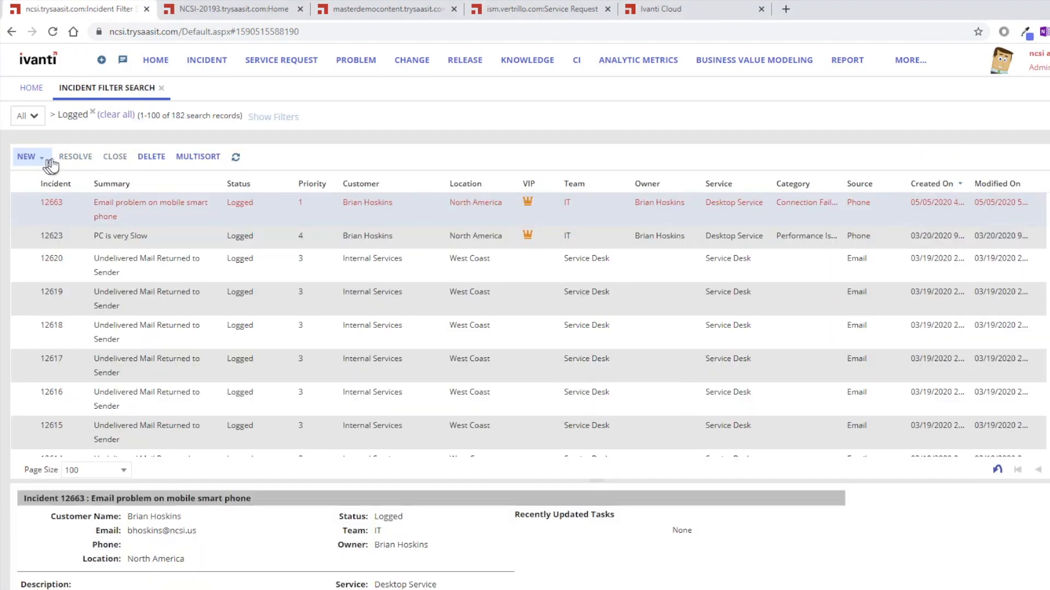
{"action": "left_click", "coordinate": [121, 118]}
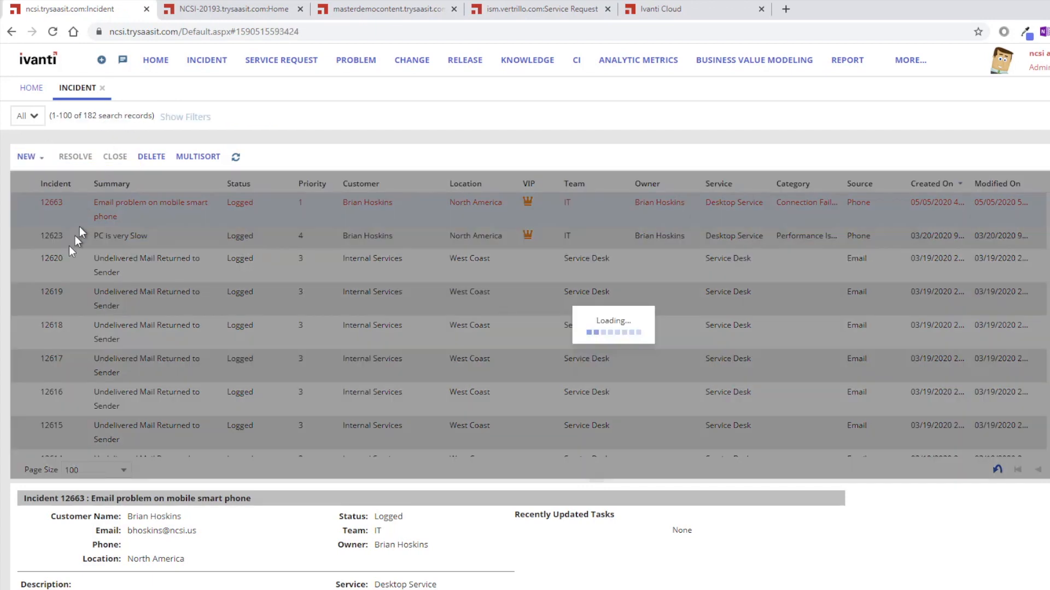
{"action": "left_click", "coordinate": [28, 115]}
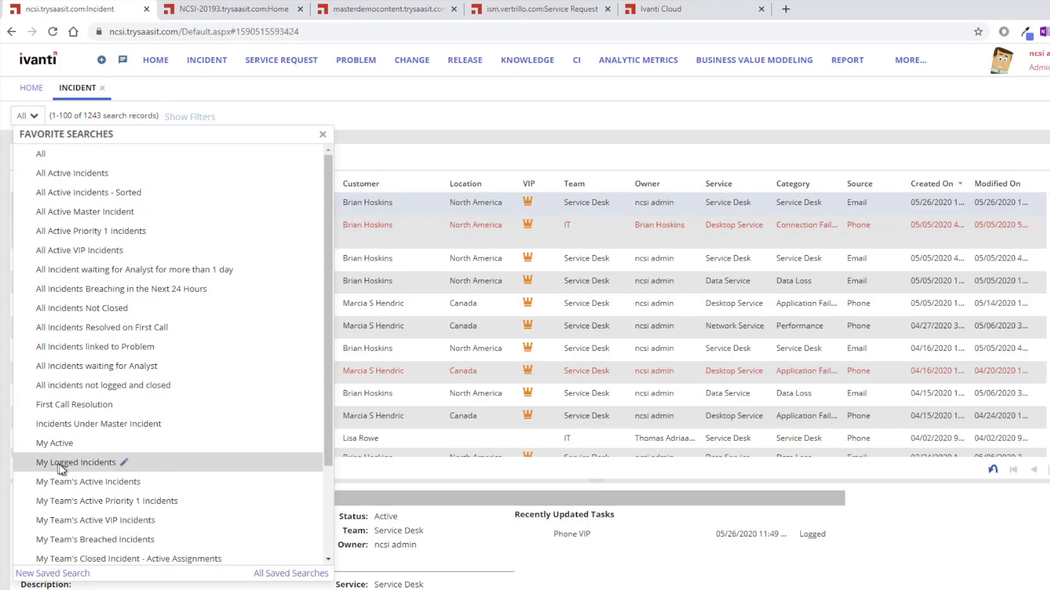
{"action": "left_click", "coordinate": [50, 443]}
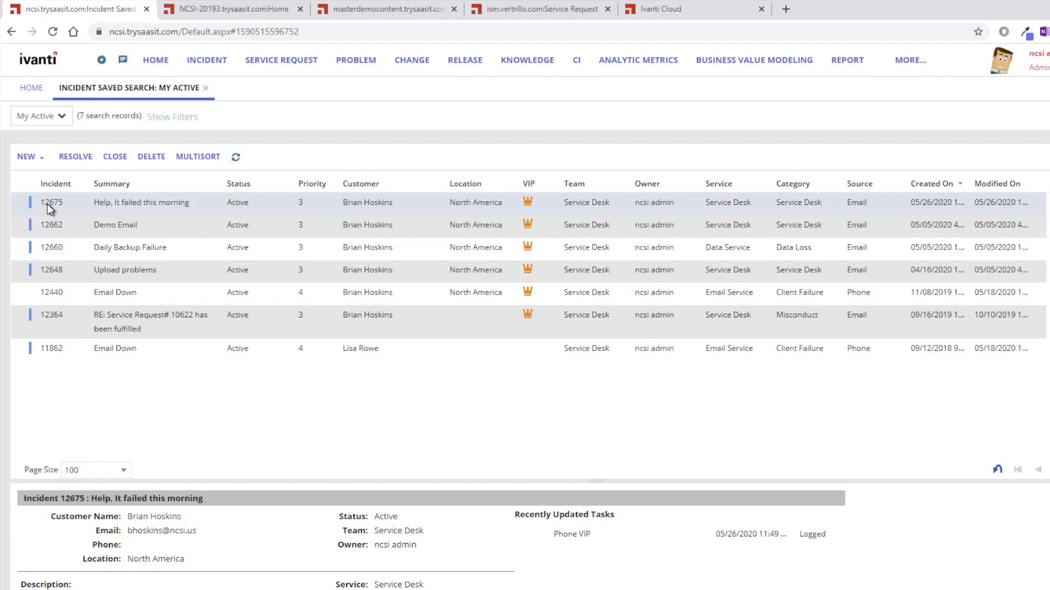
{"action": "double_click", "coordinate": [130, 203]}
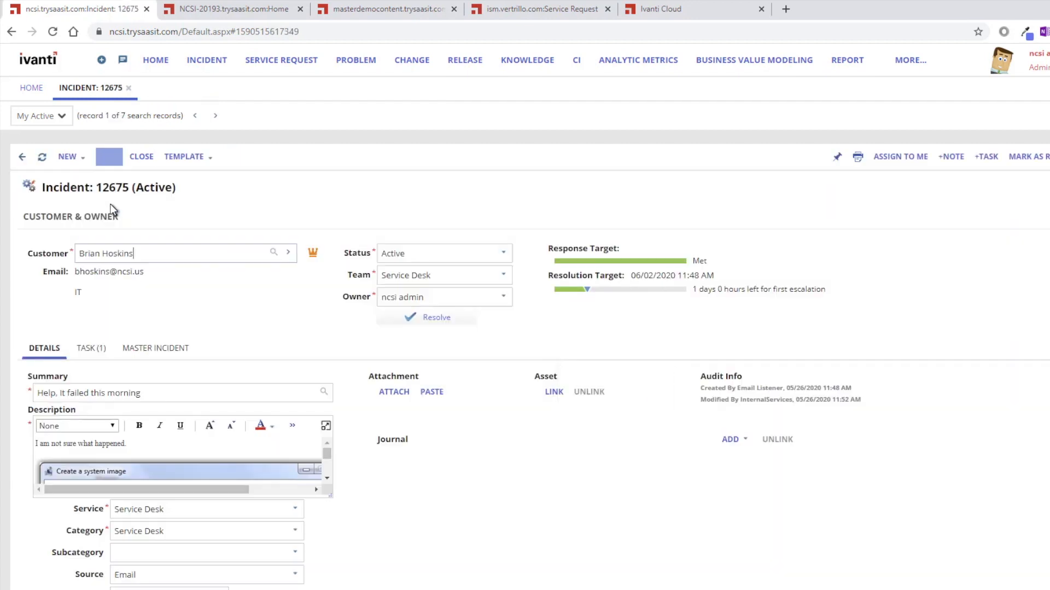
- Check the customer's reply in the incident's journal and its prefilled response email form, closing the form without sending
{"action": "scroll", "coordinate": [361, 433], "scroll_direction": "down", "scroll_amount": 2}
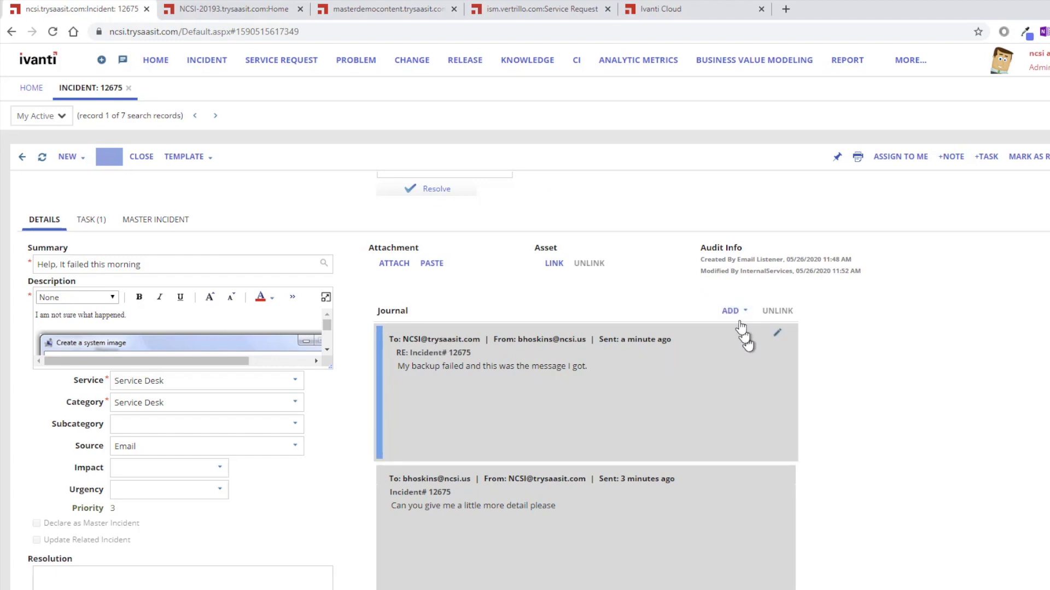
{"action": "left_click", "coordinate": [779, 341]}
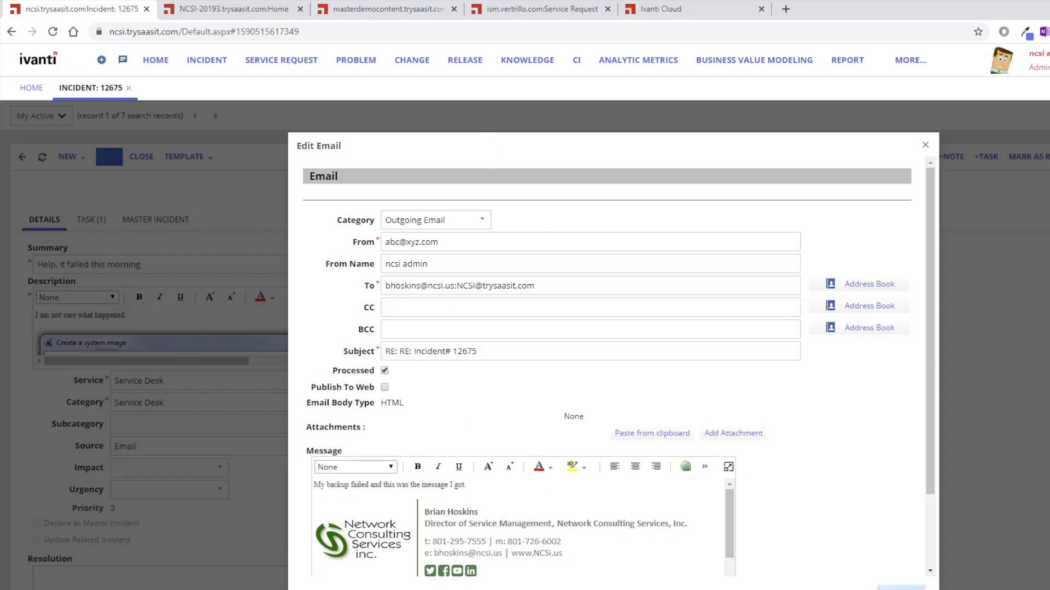
{"action": "left_click", "coordinate": [901, 588]}
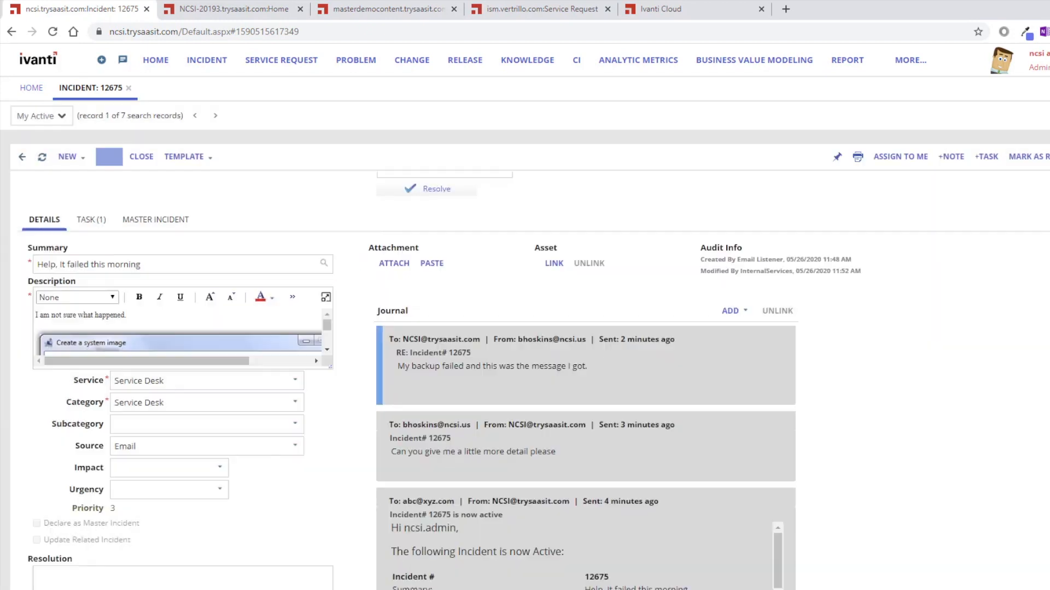
{"action": "left_click", "coordinate": [899, 588]}
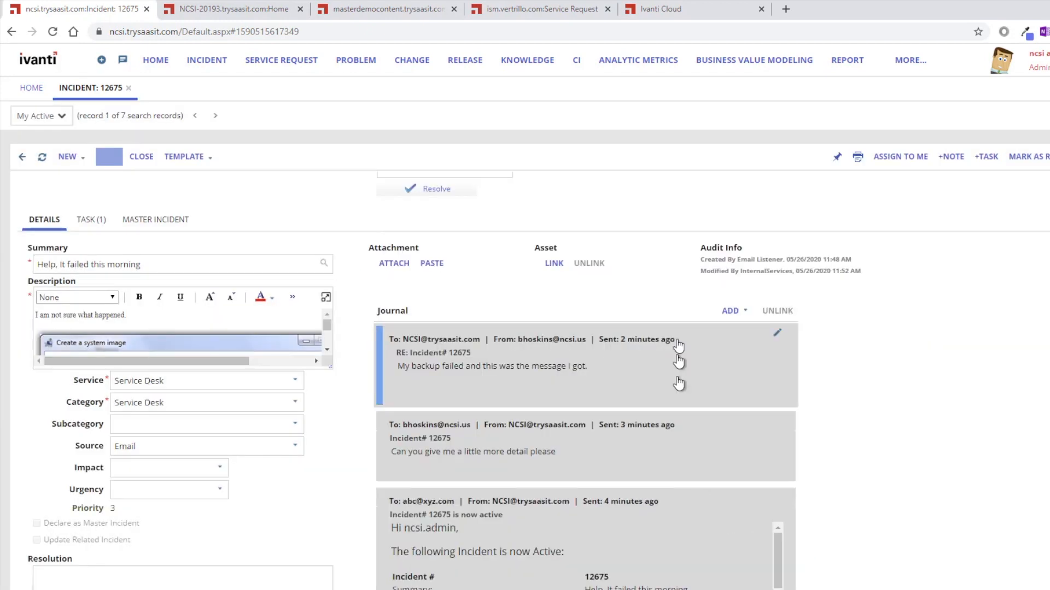
- Inspect the blank outgoing email form for a new journal entry, close it unsent and look over the journal
{"action": "left_click", "coordinate": [732, 310]}
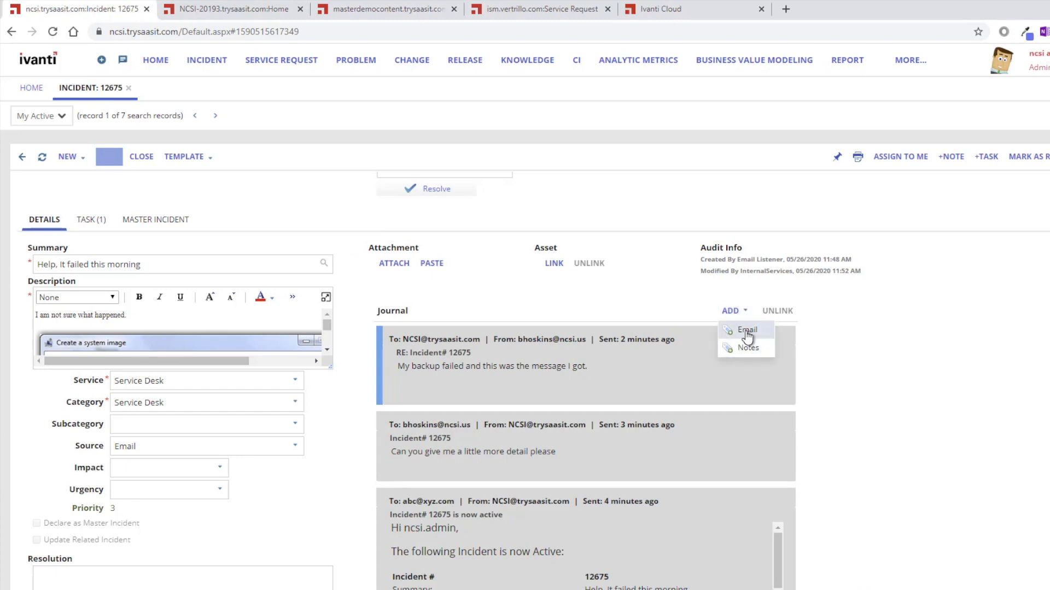
{"action": "left_click", "coordinate": [744, 331]}
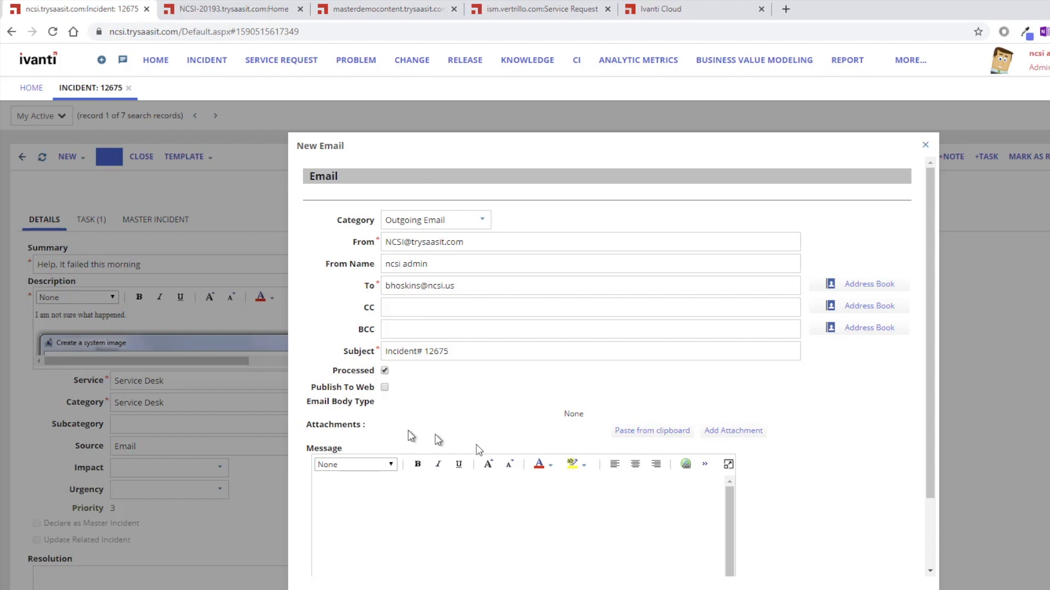
{"action": "left_click", "coordinate": [901, 586]}
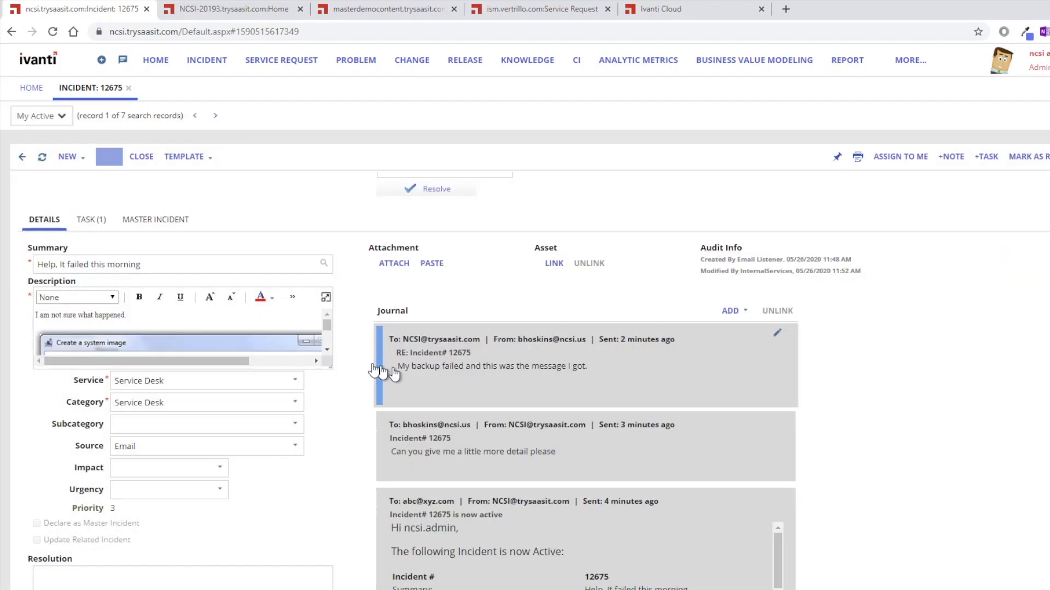
{"action": "scroll", "coordinate": [473, 398], "scroll_direction": "down", "scroll_amount": 3}
{"action": "scroll", "coordinate": [399, 358], "scroll_direction": "up", "scroll_amount": 5}
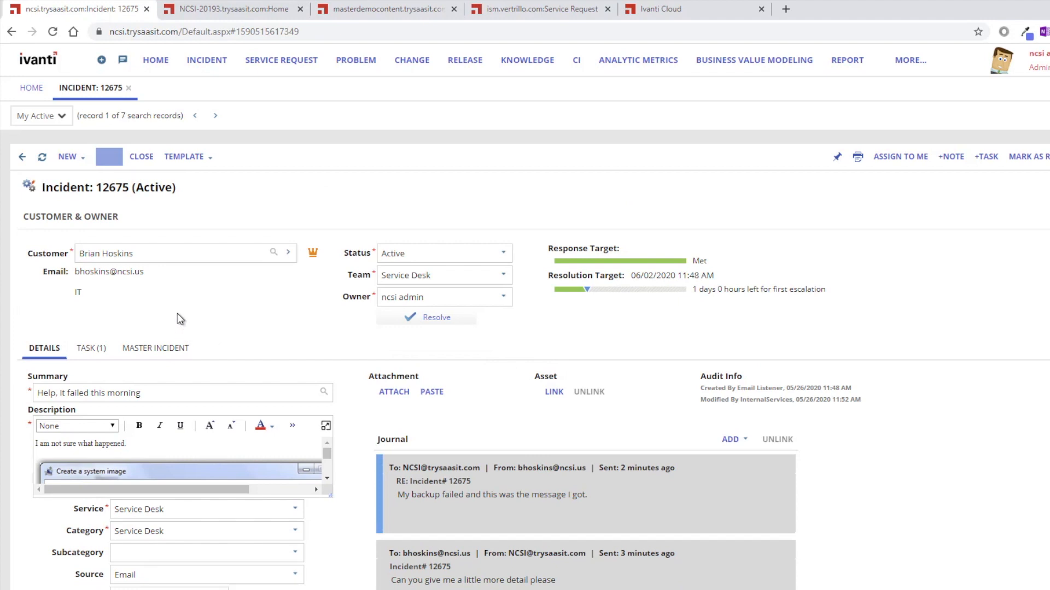
- Apply the Daily Backup Failure template to the incident, check the fields it fills in and save the incident
{"action": "left_click", "coordinate": [211, 160]}
{"action": "left_click", "coordinate": [184, 212]}
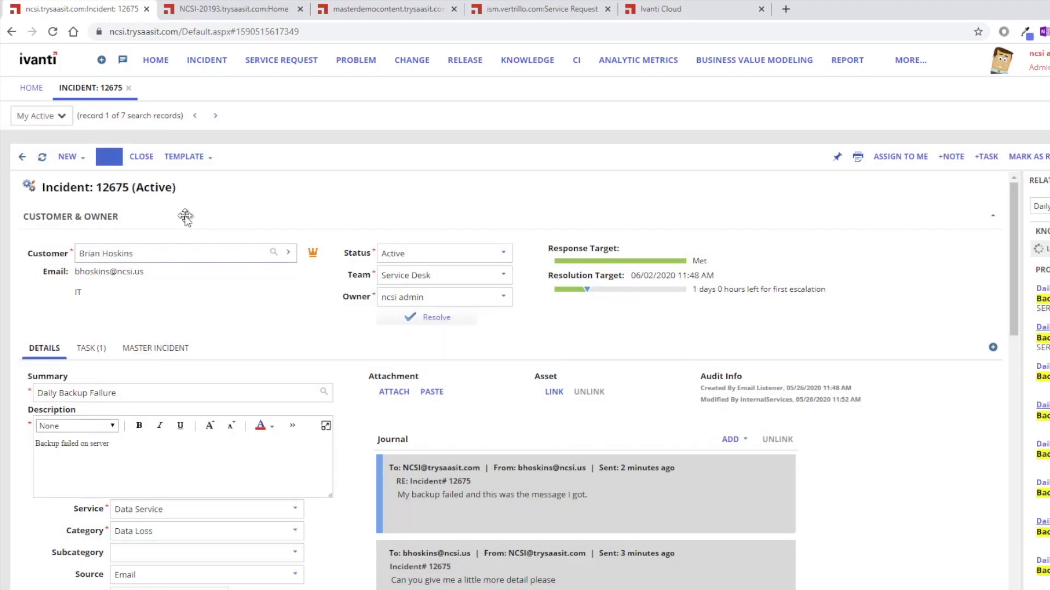
{"action": "scroll", "coordinate": [213, 358], "scroll_direction": "down", "scroll_amount": 2}
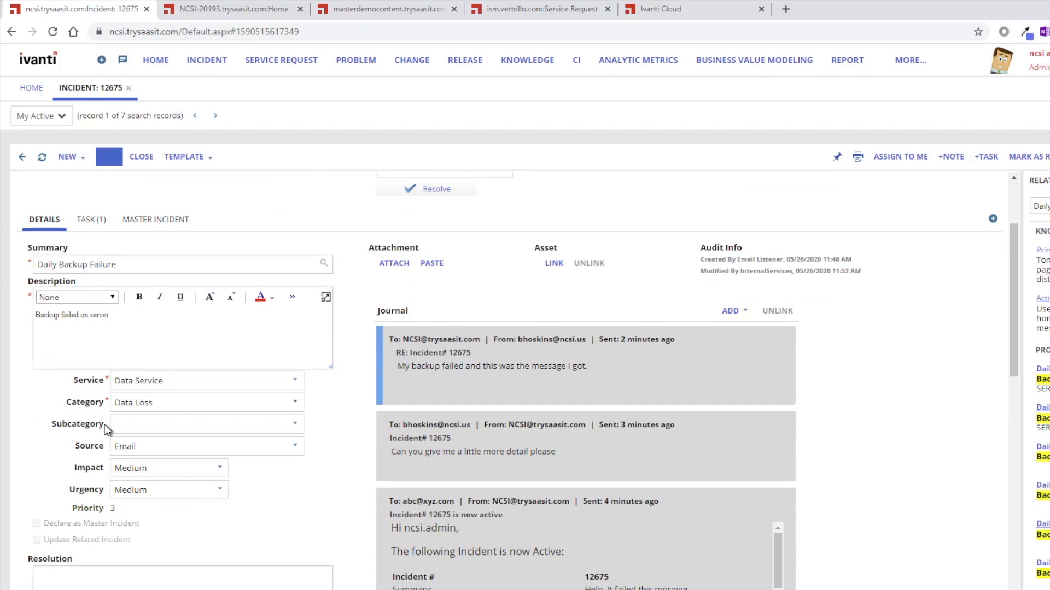
{"action": "scroll", "coordinate": [331, 568], "scroll_direction": "down", "scroll_amount": 2}
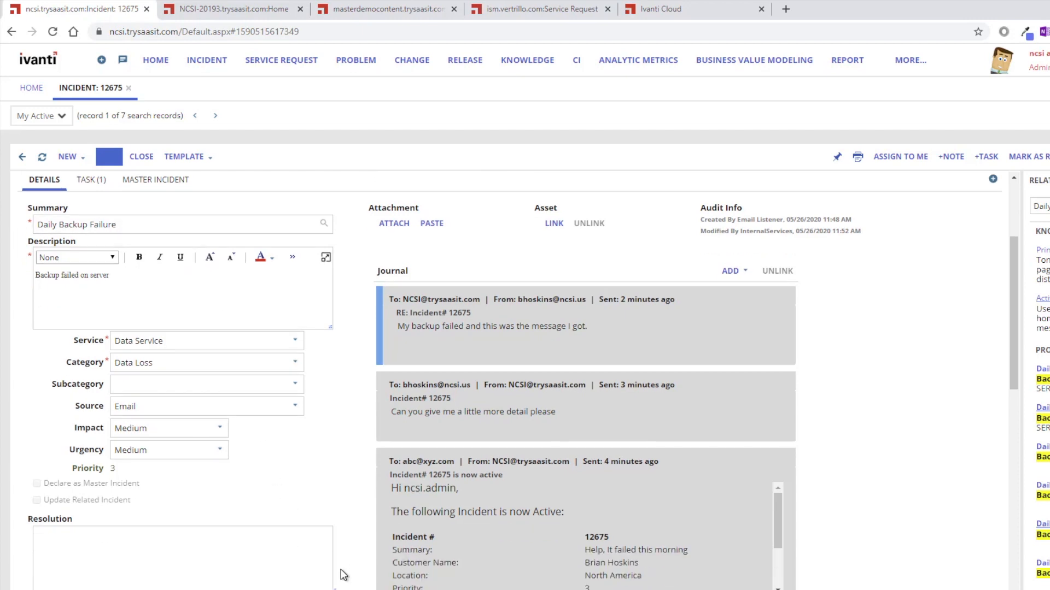
{"action": "scroll", "coordinate": [328, 437], "scroll_direction": "up", "scroll_amount": 4}
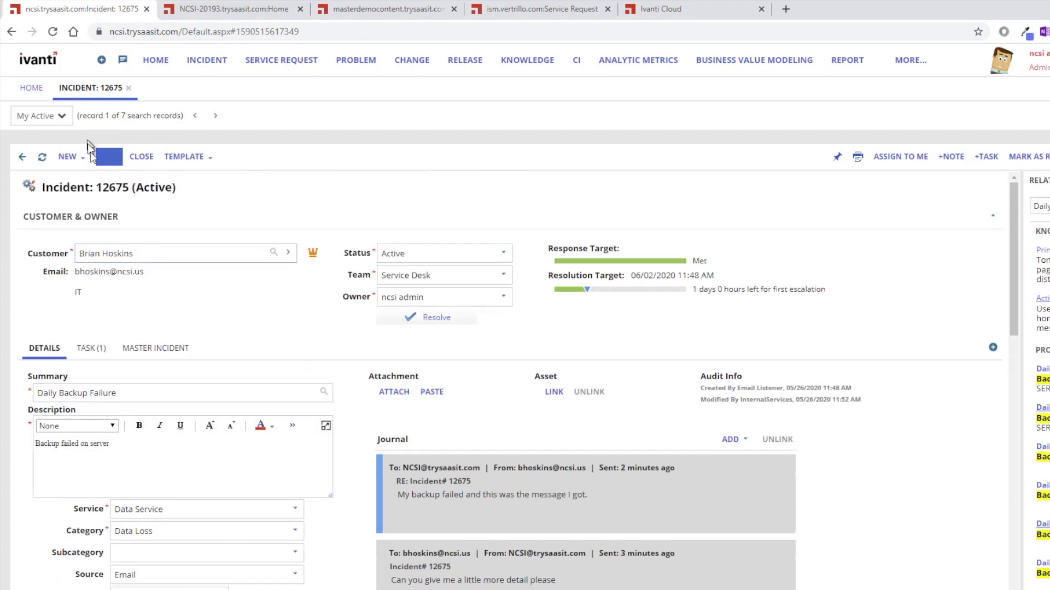
{"action": "left_click", "coordinate": [109, 159]}
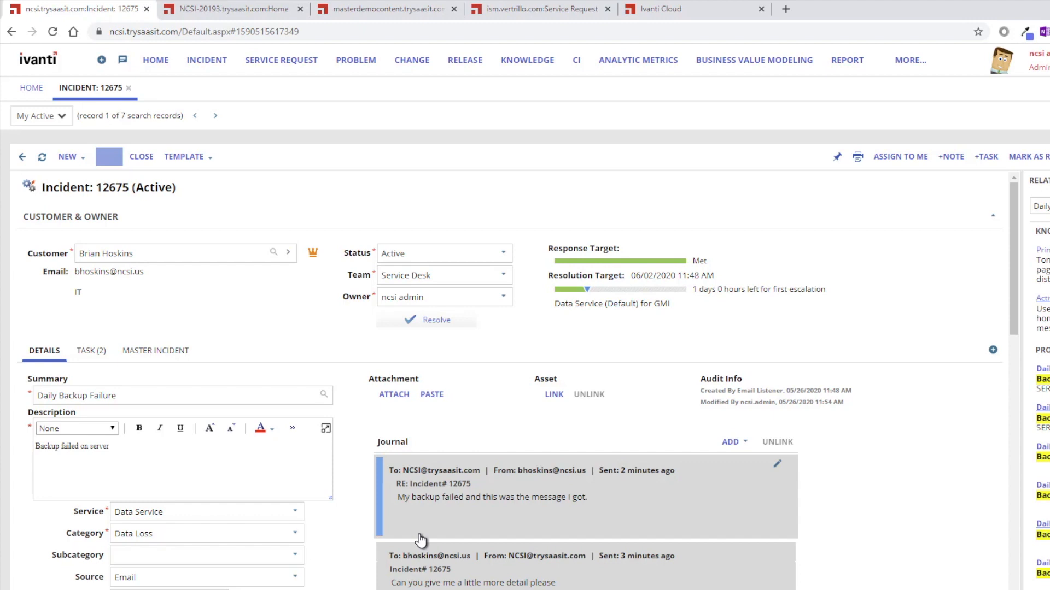
- Switch to the IT Support Portal, review incident 12675 from My Items, including its notes field, and return to the list
{"action": "key", "text": "alt+Tab"}
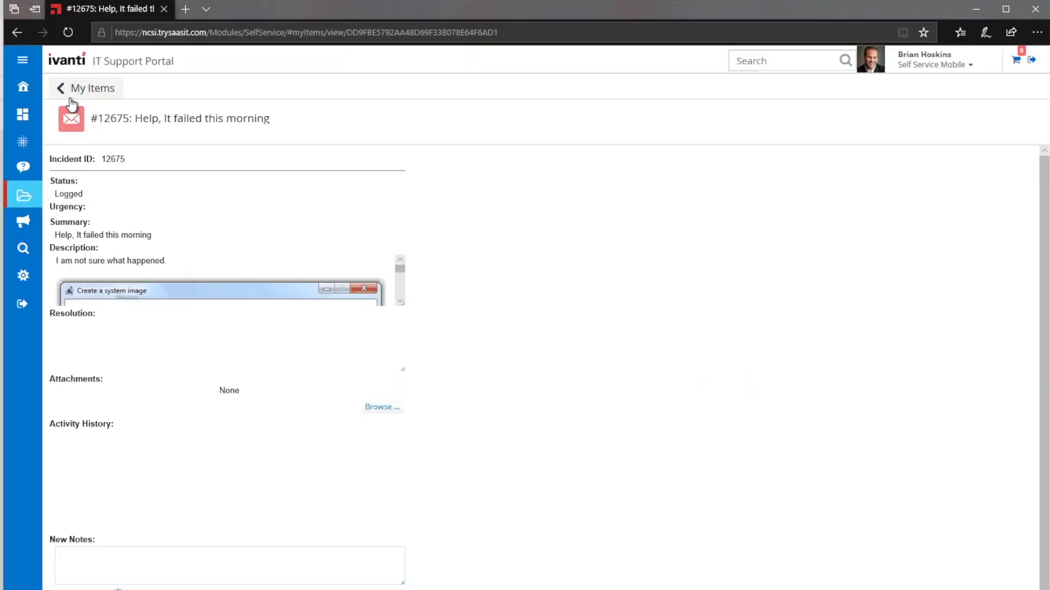
{"action": "left_click", "coordinate": [85, 89]}
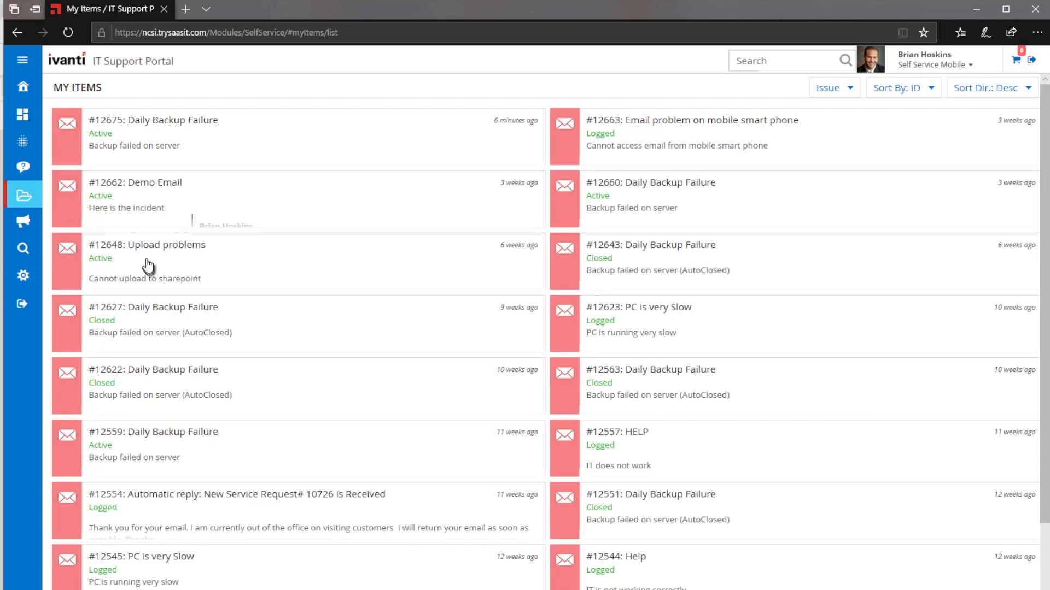
{"action": "left_click", "coordinate": [192, 138]}
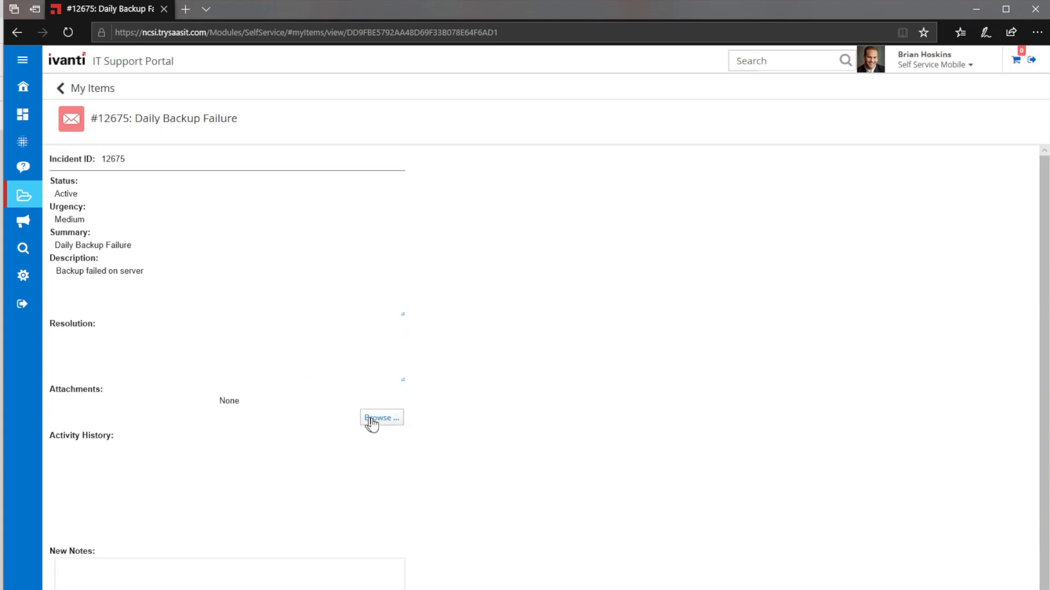
{"action": "left_click", "coordinate": [123, 561]}
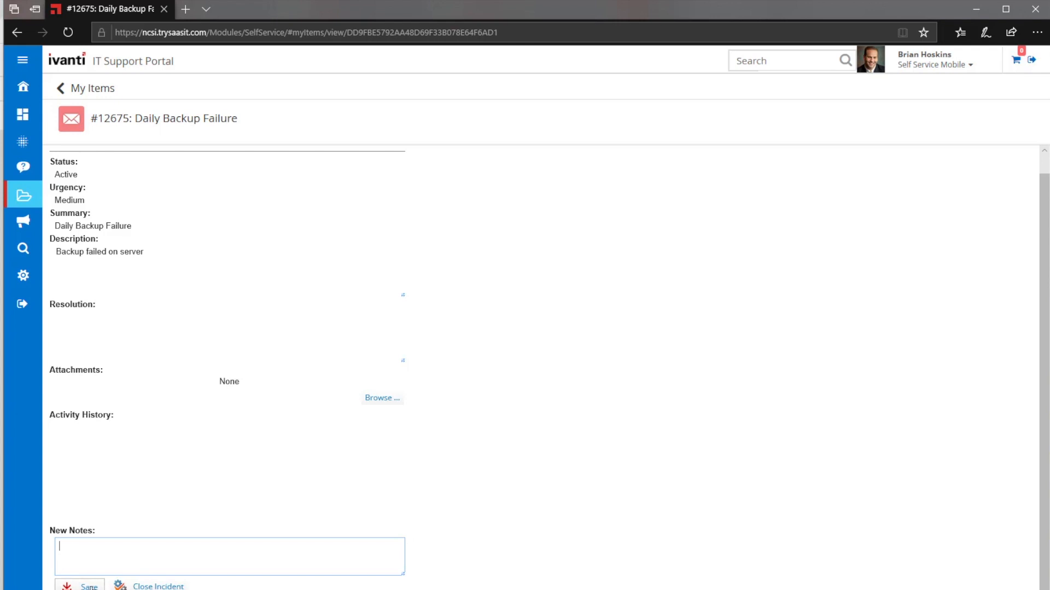
{"action": "left_click", "coordinate": [99, 89]}
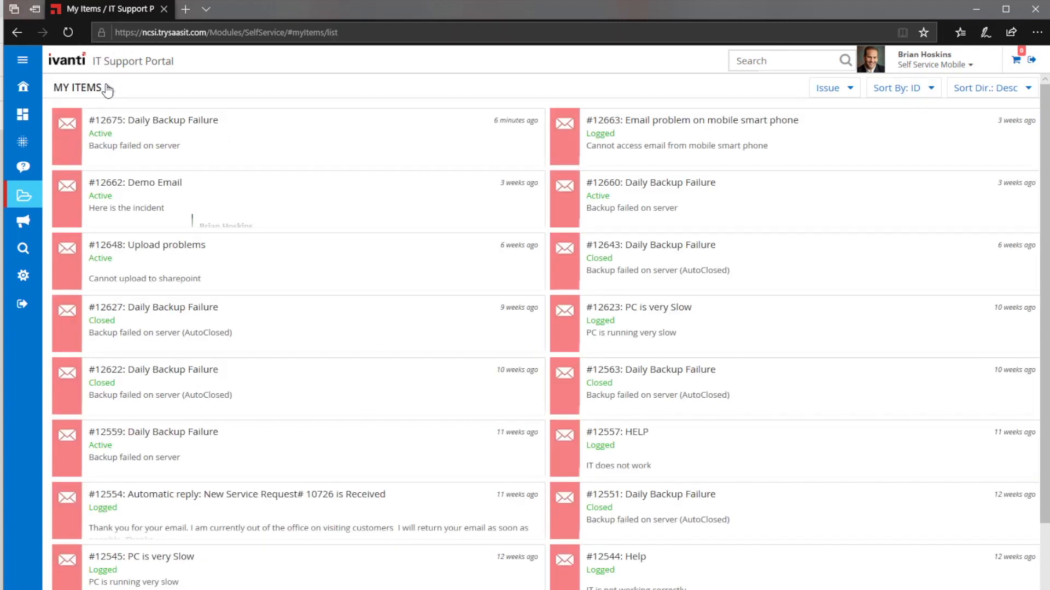